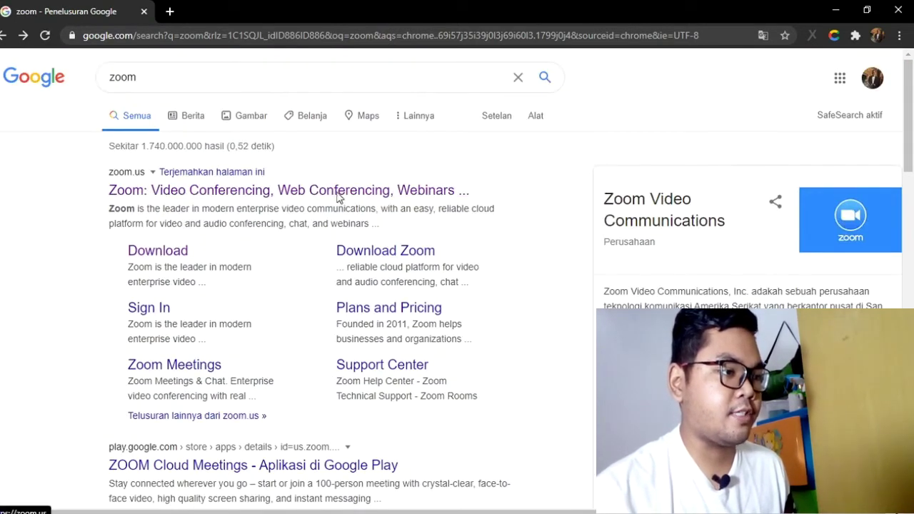
- Open the official zoom.us site from the search results and start the free sign-up
{"action": "left_click", "coordinate": [187, 191]}
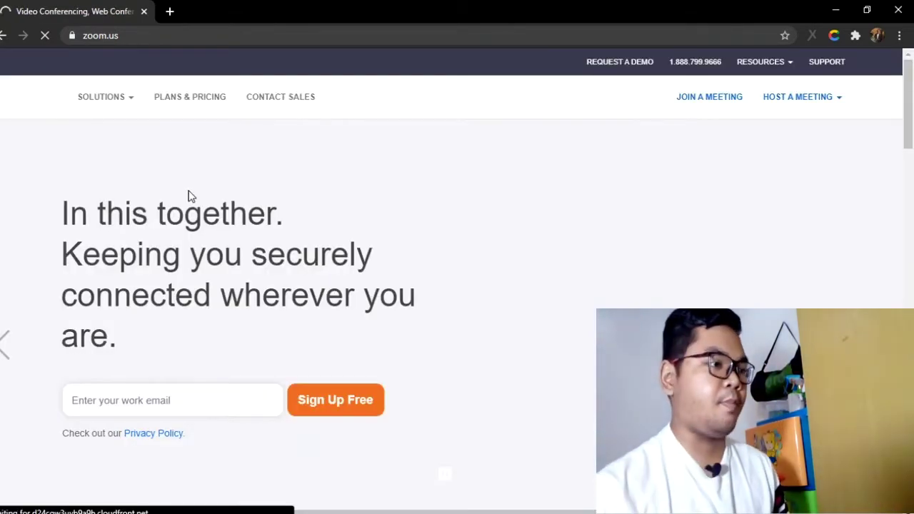
{"action": "scroll", "coordinate": [245, 221], "scroll_direction": "down", "scroll_amount": 4}
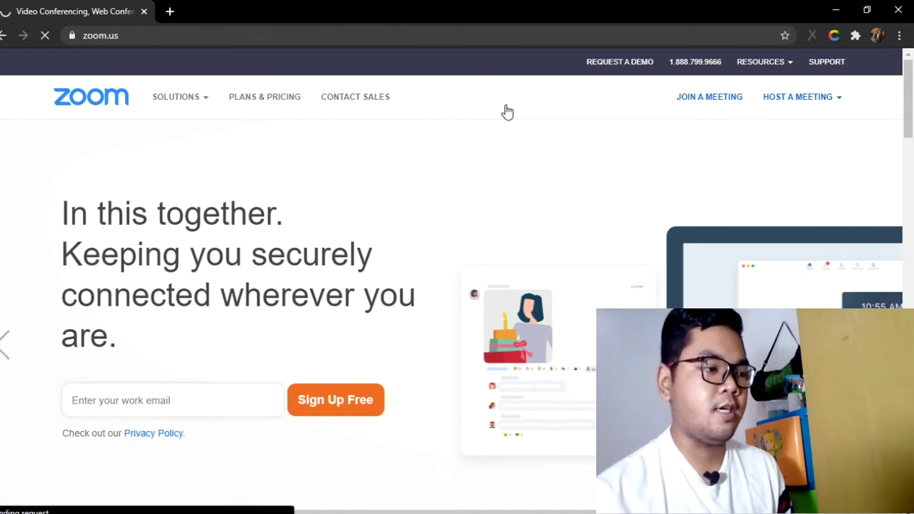
{"action": "scroll", "coordinate": [429, 245], "scroll_direction": "down", "scroll_amount": 2}
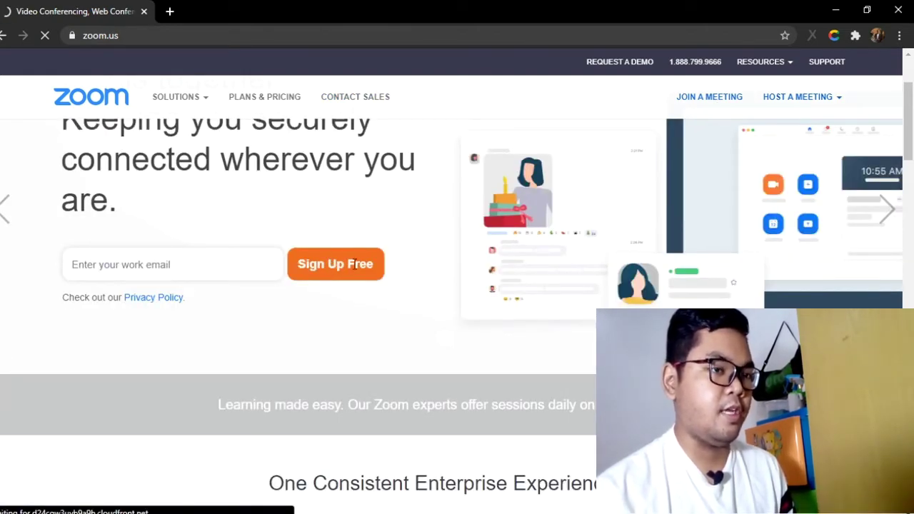
{"action": "scroll", "coordinate": [357, 263], "scroll_direction": "up", "scroll_amount": 2}
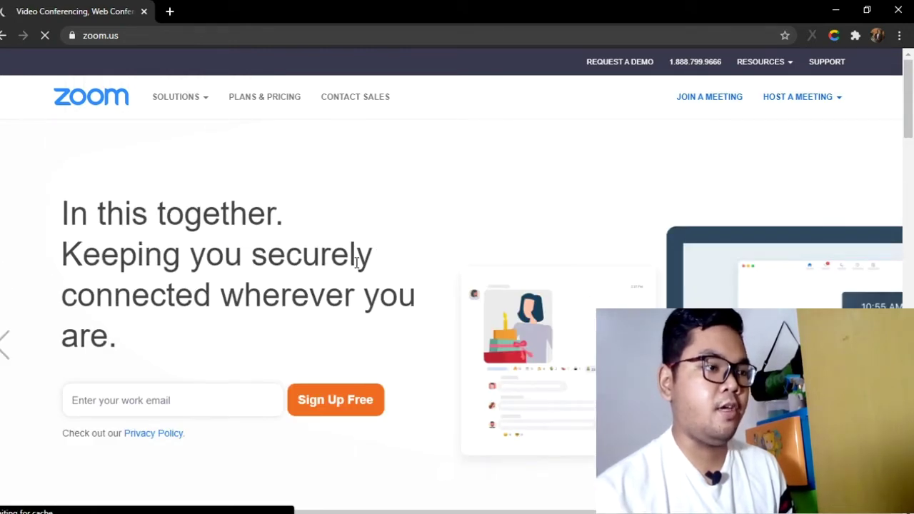
{"action": "scroll", "coordinate": [357, 262], "scroll_direction": "down", "scroll_amount": 1}
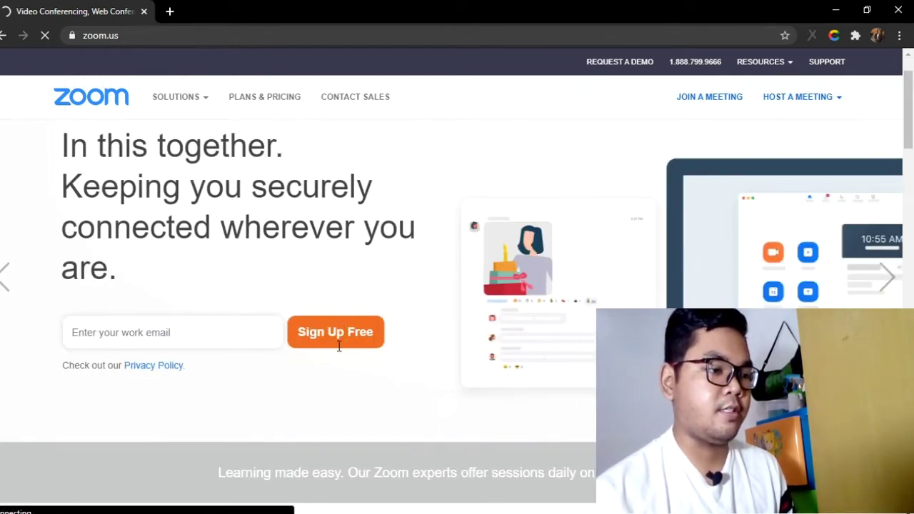
{"action": "scroll", "coordinate": [326, 332], "scroll_direction": "down", "scroll_amount": 1}
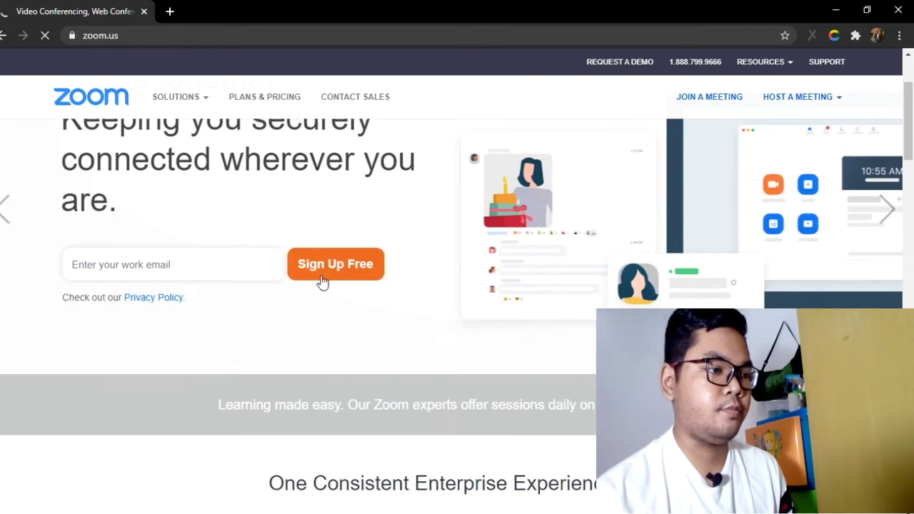
{"action": "left_click", "coordinate": [320, 269]}
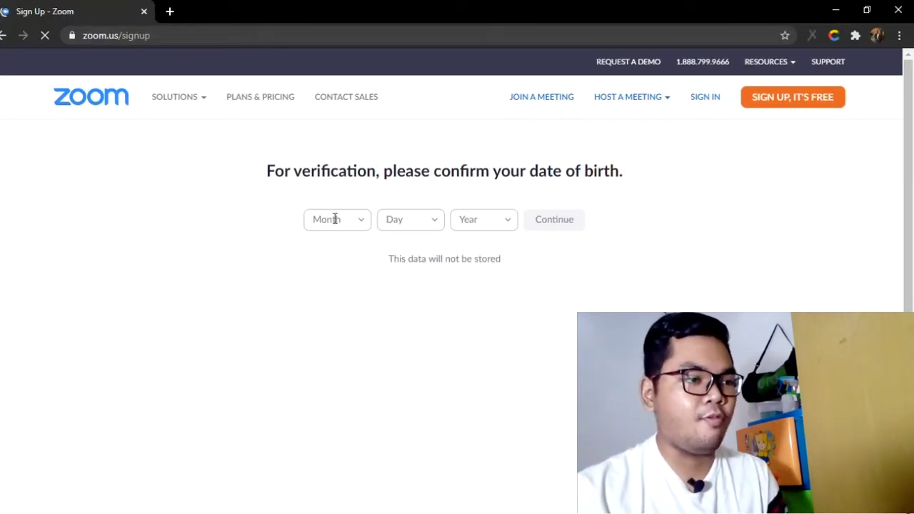
- Enter a date of birth for the age verification and continue to the registration form
{"action": "left_click", "coordinate": [335, 219]}
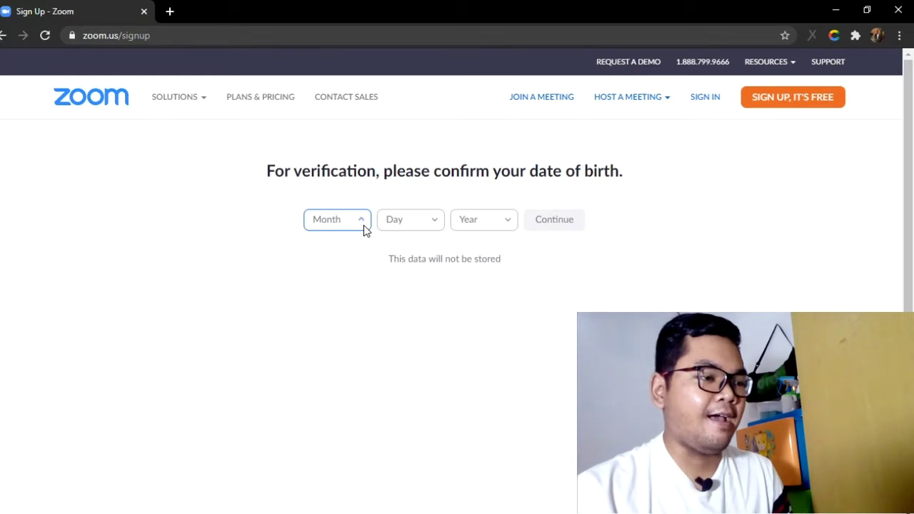
{"action": "left_click", "coordinate": [362, 226]}
{"action": "left_click", "coordinate": [320, 273]}
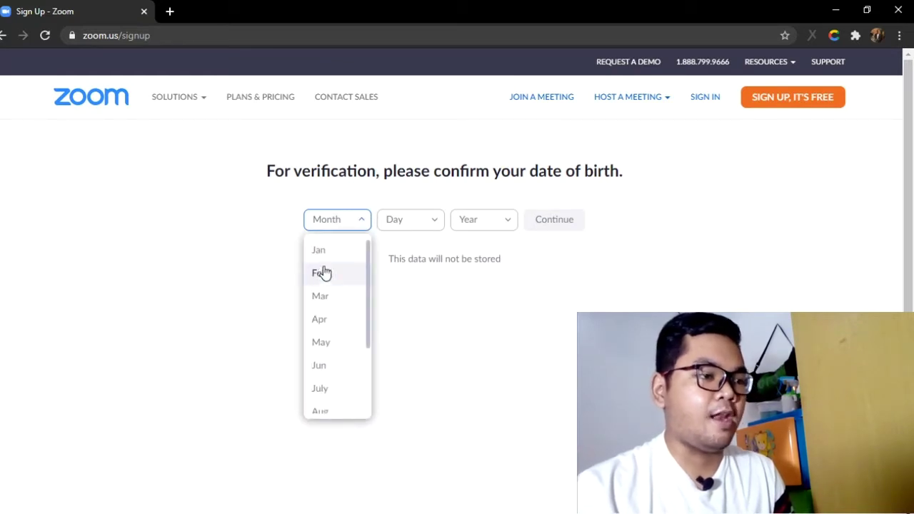
{"action": "left_click", "coordinate": [423, 223]}
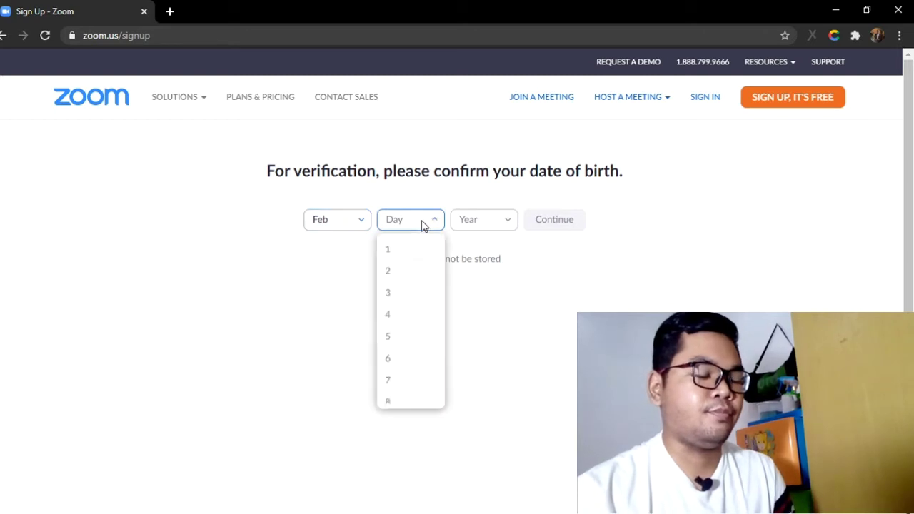
{"action": "left_click", "coordinate": [409, 274]}
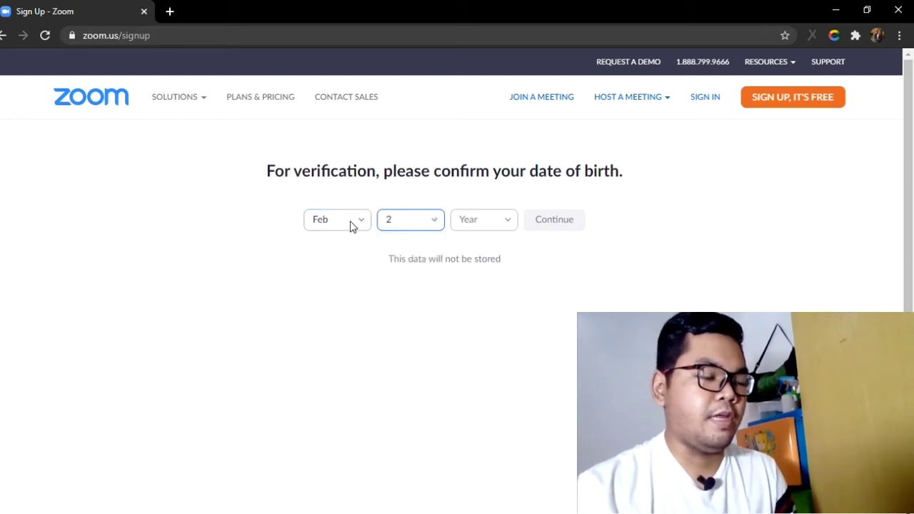
{"action": "left_click", "coordinate": [483, 225]}
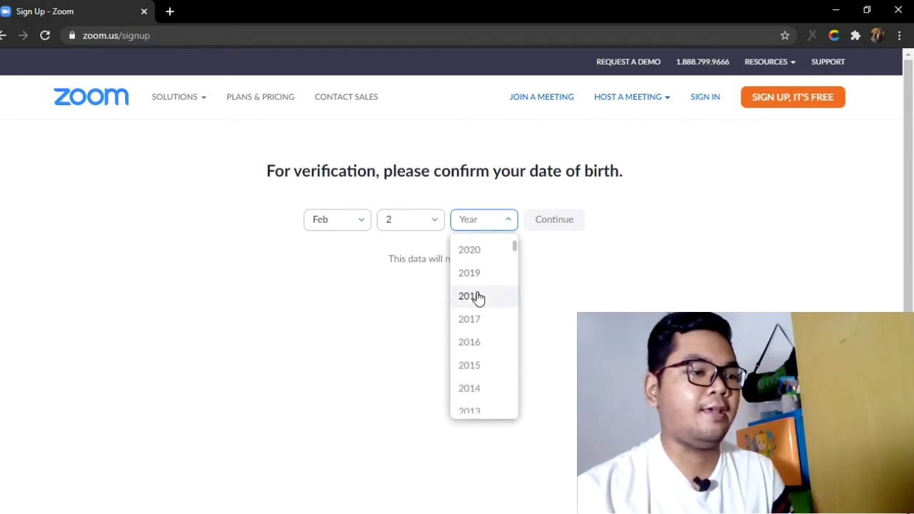
{"action": "left_click", "coordinate": [502, 223]}
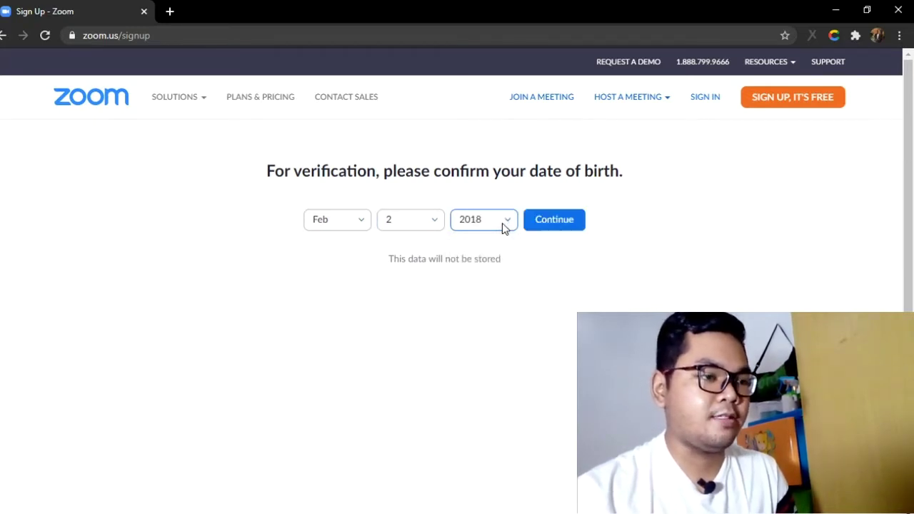
{"action": "left_click", "coordinate": [502, 222]}
{"action": "scroll", "coordinate": [490, 375], "scroll_direction": "down", "scroll_amount": 5}
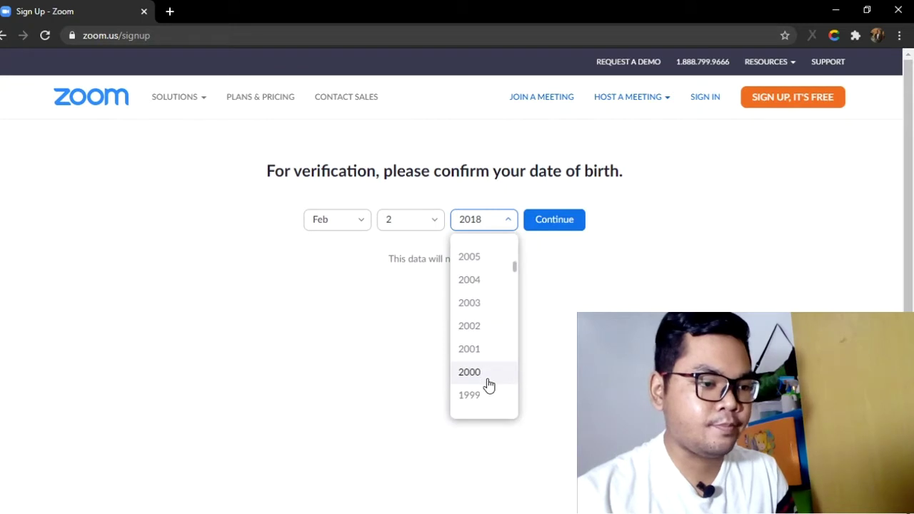
{"action": "left_click", "coordinate": [473, 395]}
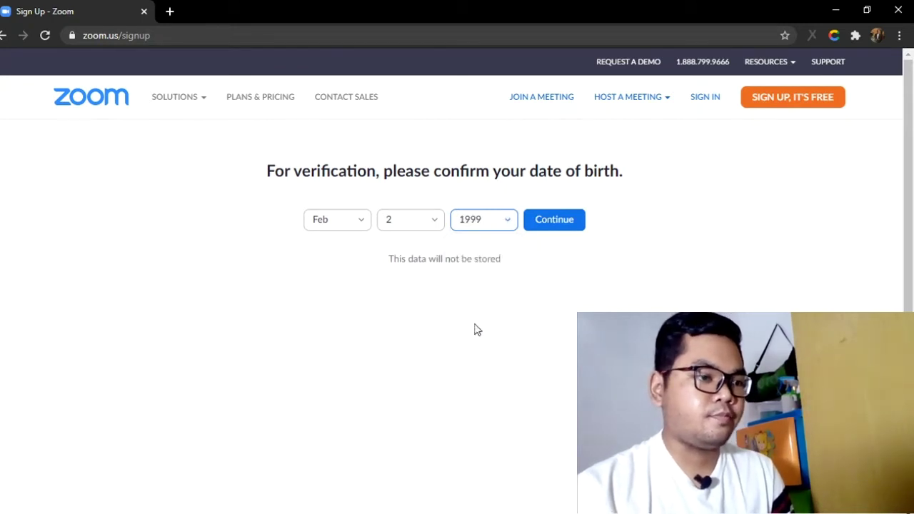
{"action": "left_click", "coordinate": [541, 227]}
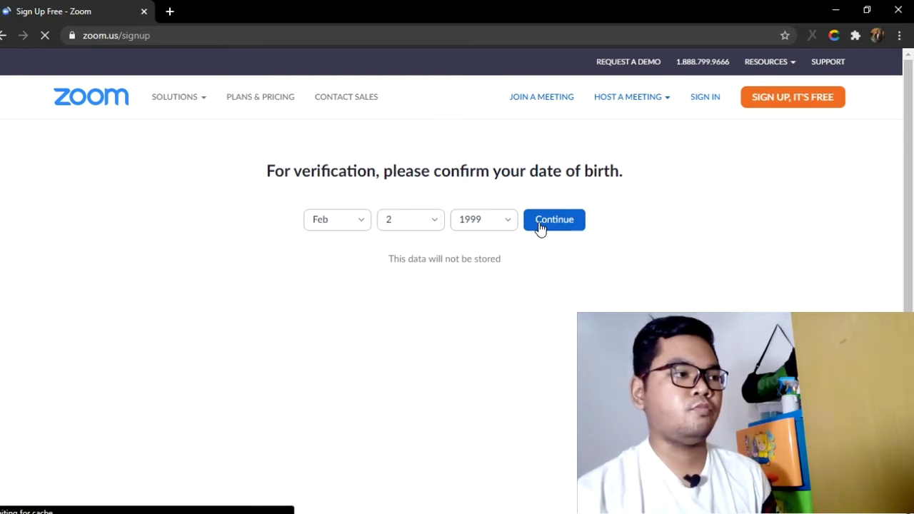
{"action": "left_click", "coordinate": [541, 229]}
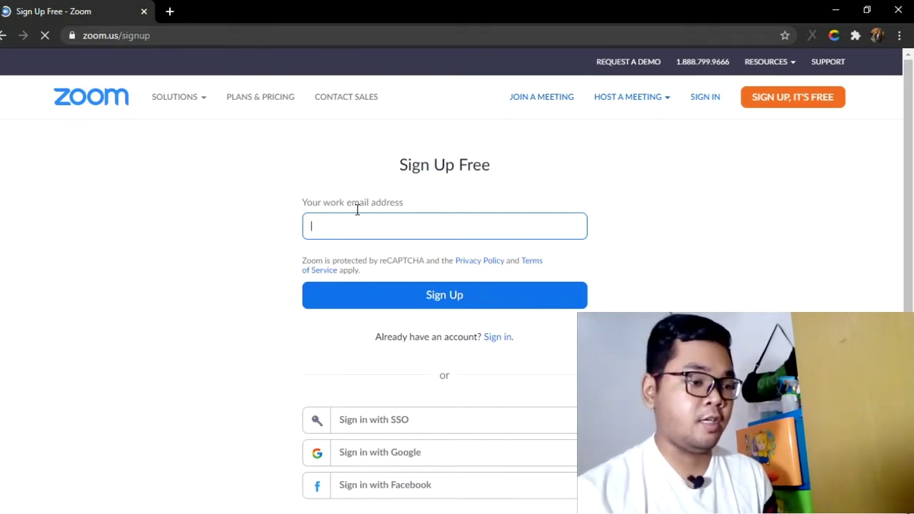
- Examine the Sign Up Free page, including the work email field and the SSO, Google and Facebook sign-in options
{"action": "scroll", "coordinate": [444, 280], "scroll_direction": "down", "scroll_amount": 3}
{"action": "scroll", "coordinate": [415, 251], "scroll_direction": "up", "scroll_amount": 3}
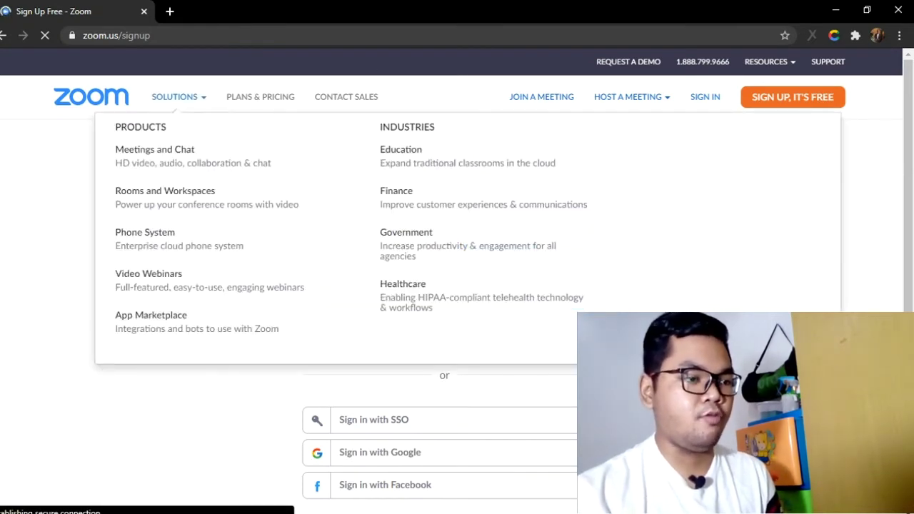
{"action": "scroll", "coordinate": [485, 285], "scroll_direction": "down", "scroll_amount": 4}
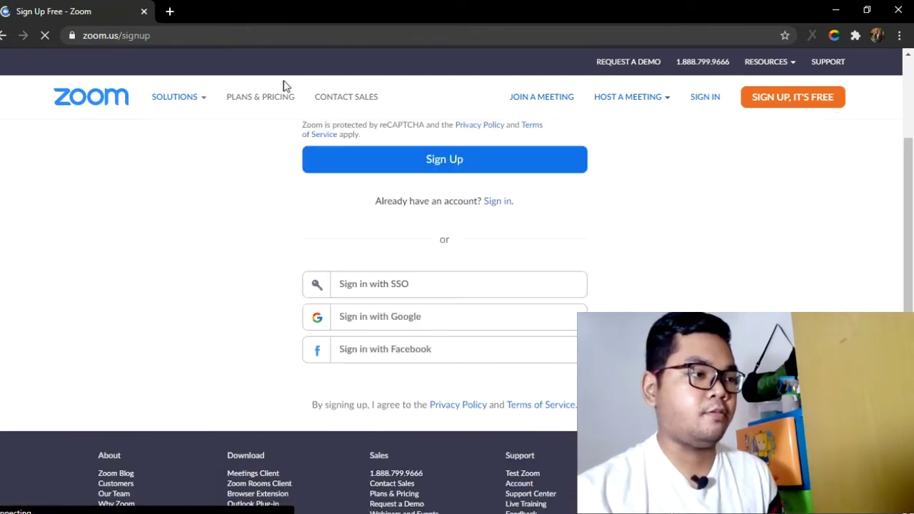
{"action": "scroll", "coordinate": [400, 186], "scroll_direction": "up", "scroll_amount": 3}
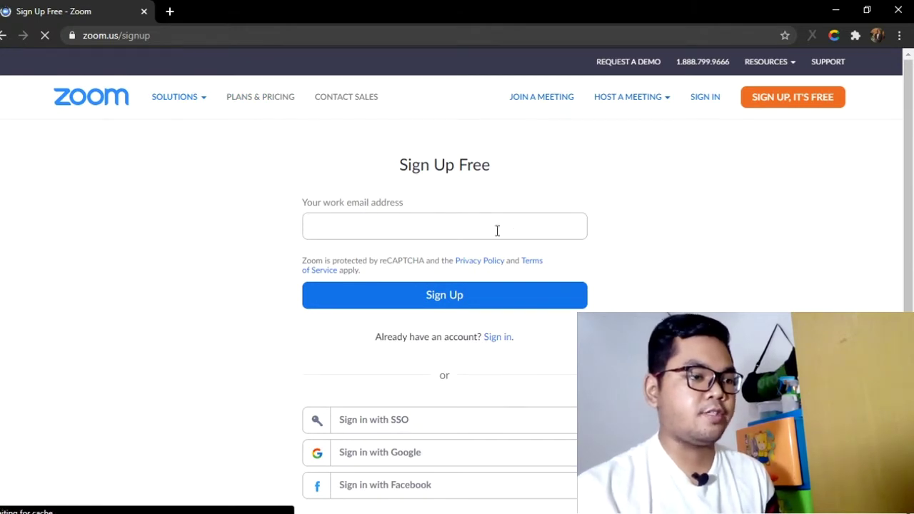
{"action": "scroll", "coordinate": [272, 216], "scroll_direction": "down", "scroll_amount": 1}
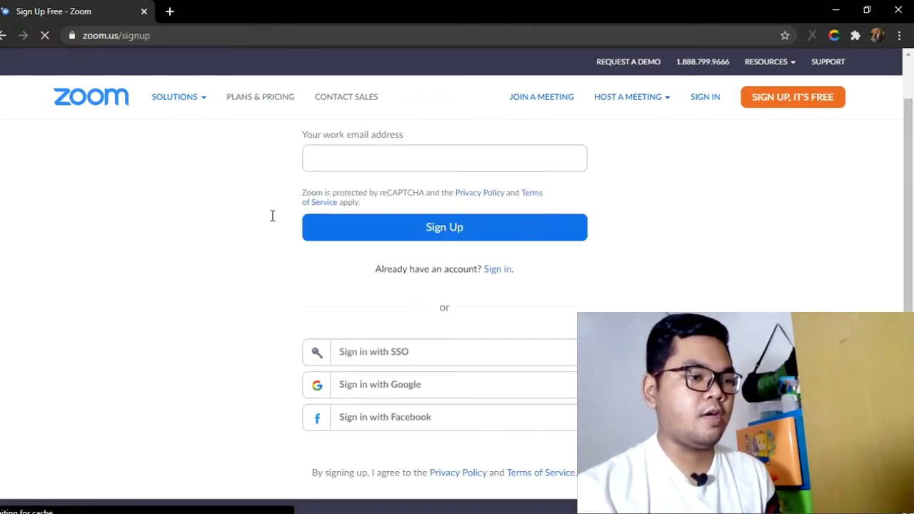
{"action": "scroll", "coordinate": [506, 355], "scroll_direction": "down", "scroll_amount": 1}
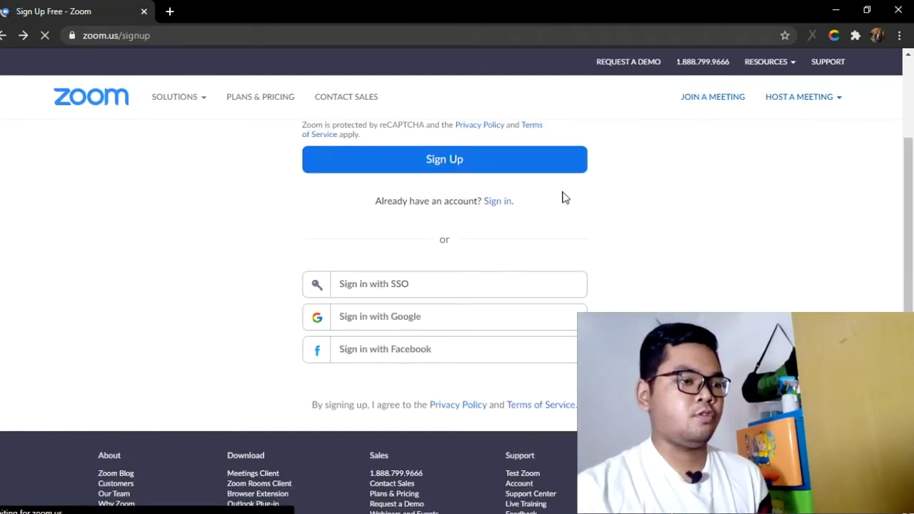
{"action": "scroll", "coordinate": [563, 198], "scroll_direction": "up", "scroll_amount": 2}
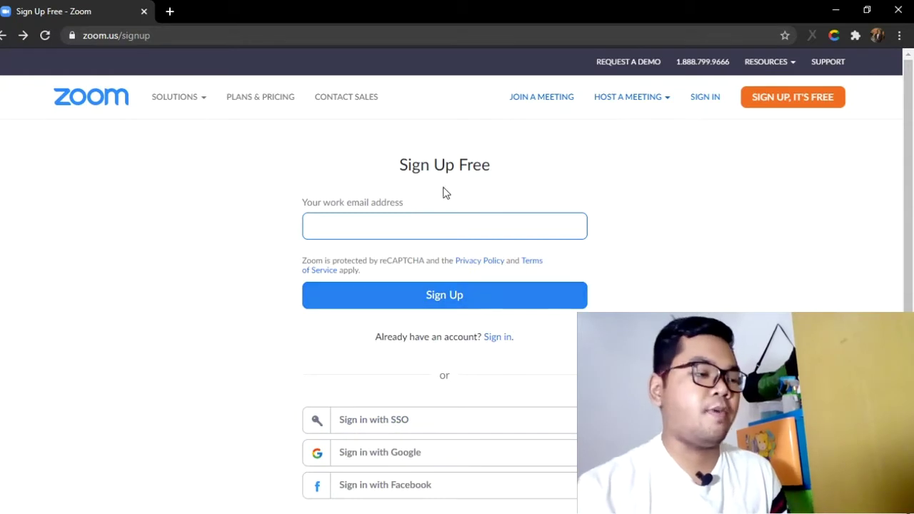
{"action": "left_click", "coordinate": [176, 96]}
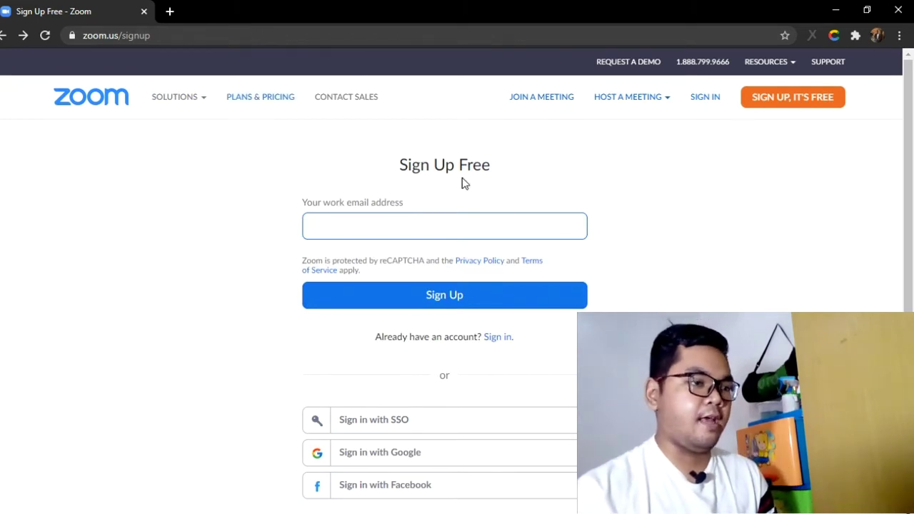
{"action": "left_click", "coordinate": [195, 116]}
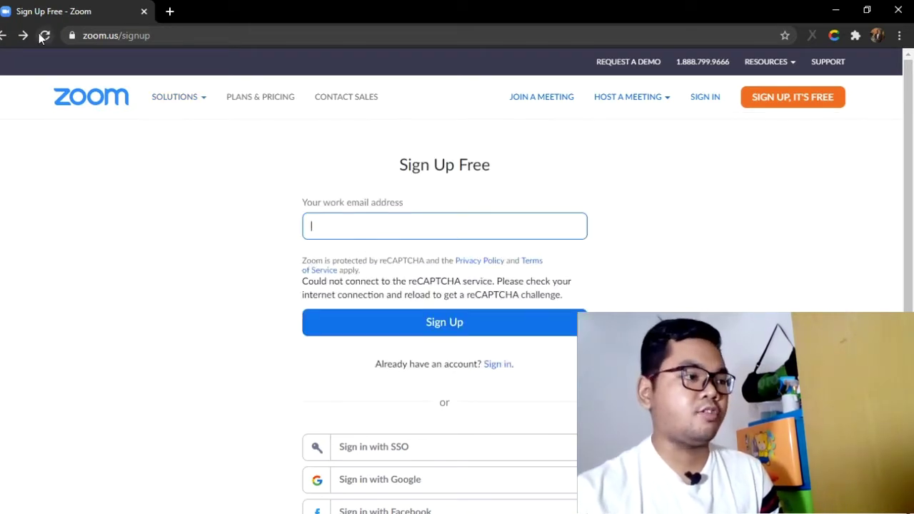
- Search the web for "zoom"
{"action": "left_click", "coordinate": [153, 32]}
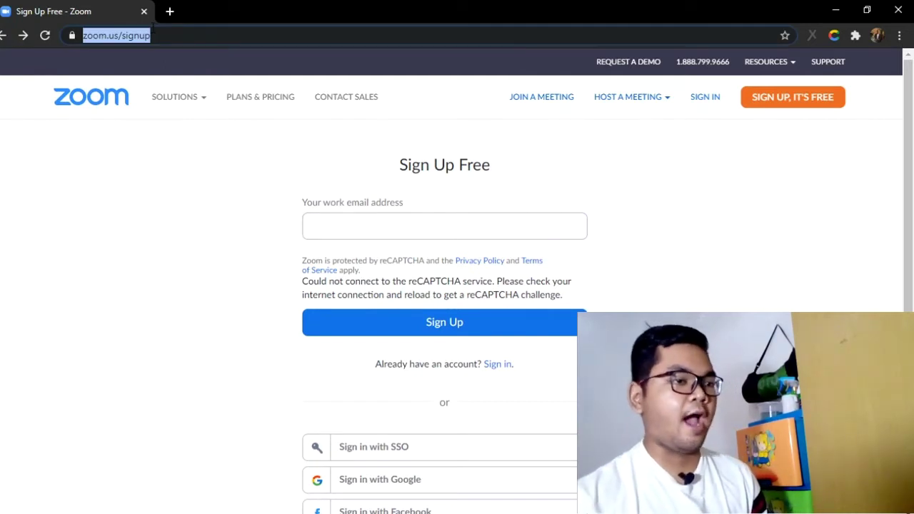
{"action": "type", "text": "zoom"}
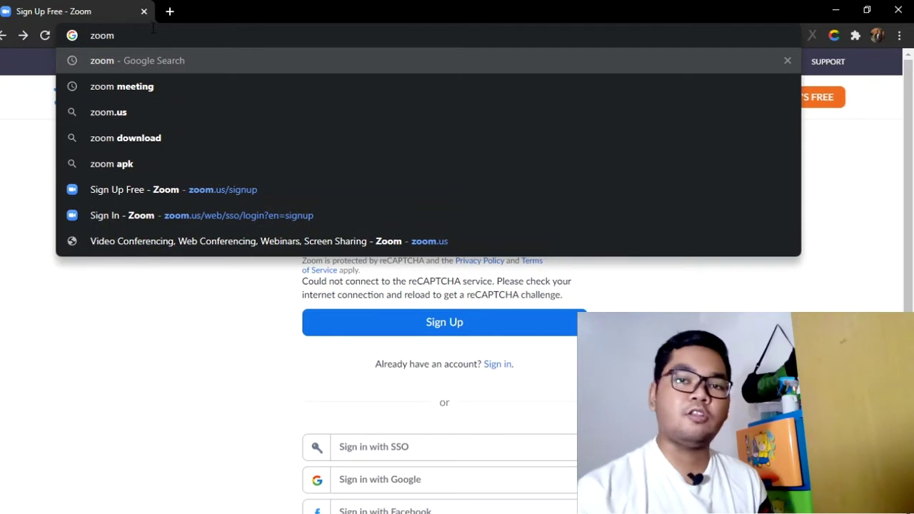
{"action": "key", "text": "Return"}
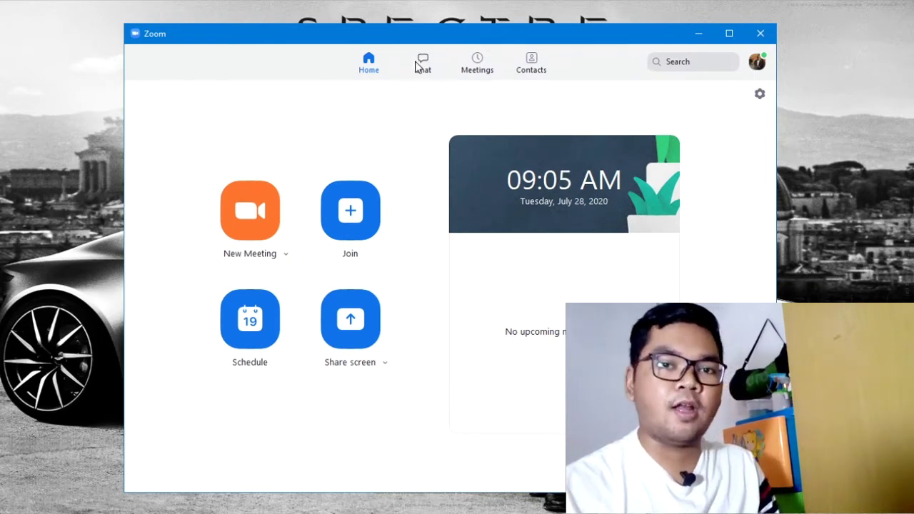
- In the Zoom desktop client, review the meetings list and the Schedule Meeting options, closing the form without scheduling anything
{"action": "left_click", "coordinate": [480, 62]}
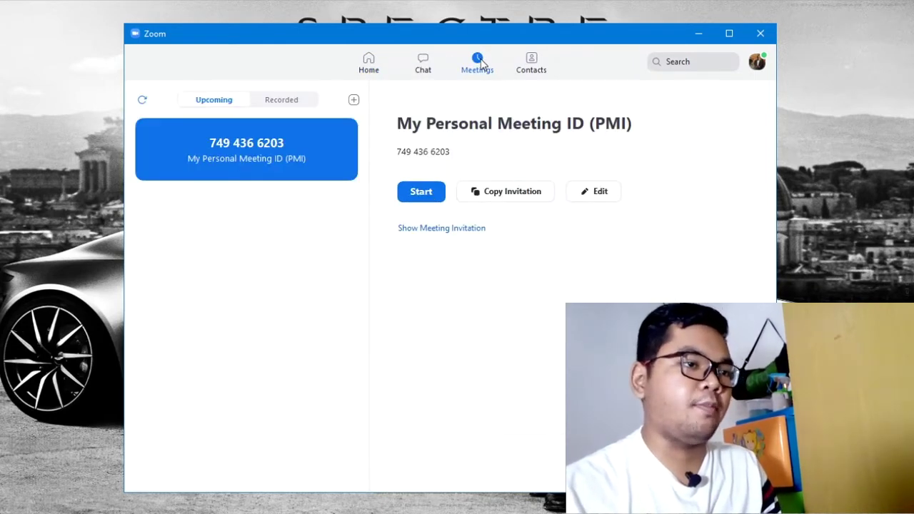
{"action": "left_click", "coordinate": [371, 69]}
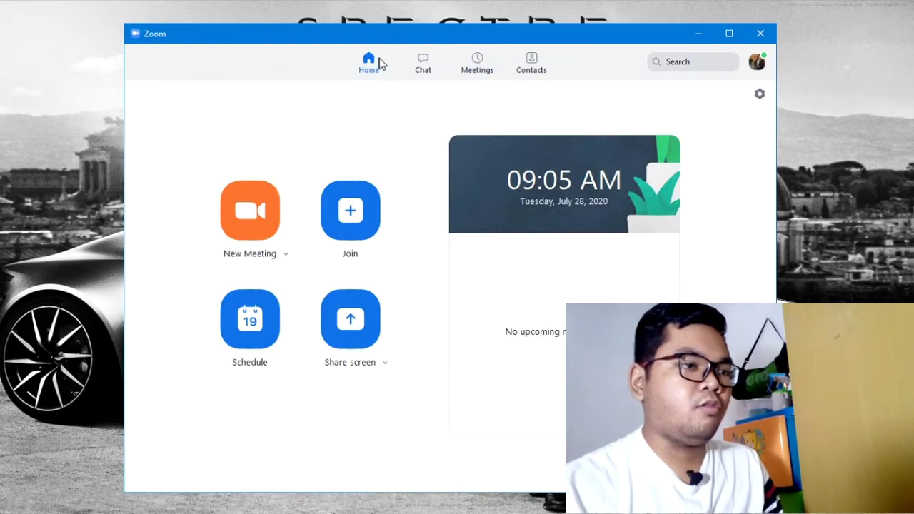
{"action": "left_click", "coordinate": [265, 325]}
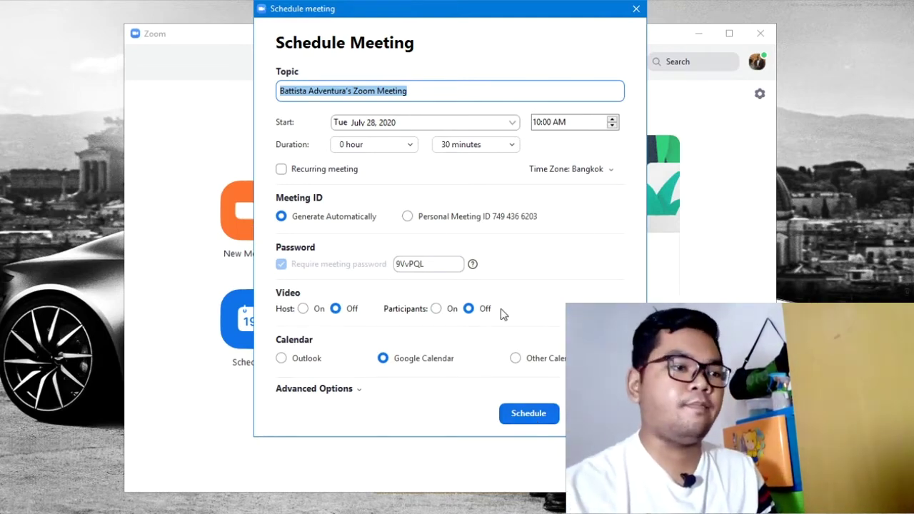
{"action": "left_click", "coordinate": [594, 414]}
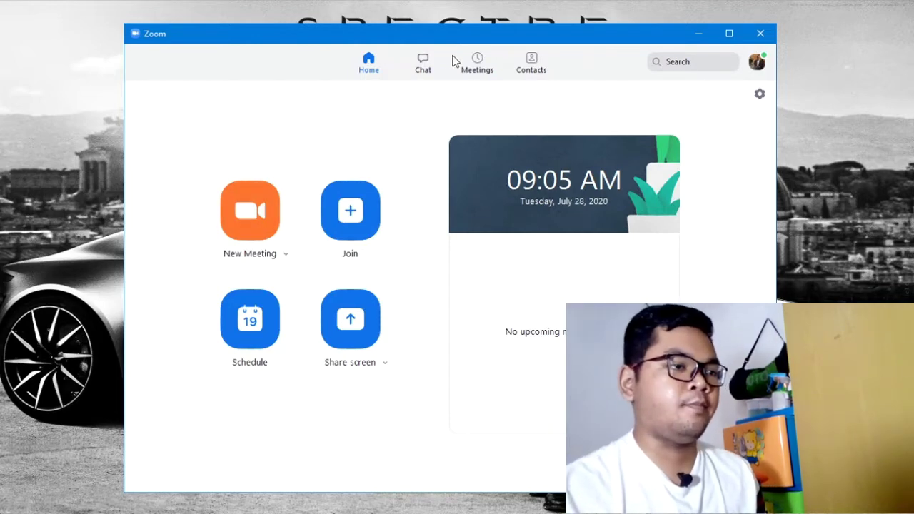
- Show the invitation of the personal meeting room and select its join link, meeting ID and passcode lines
{"action": "left_click", "coordinate": [478, 66]}
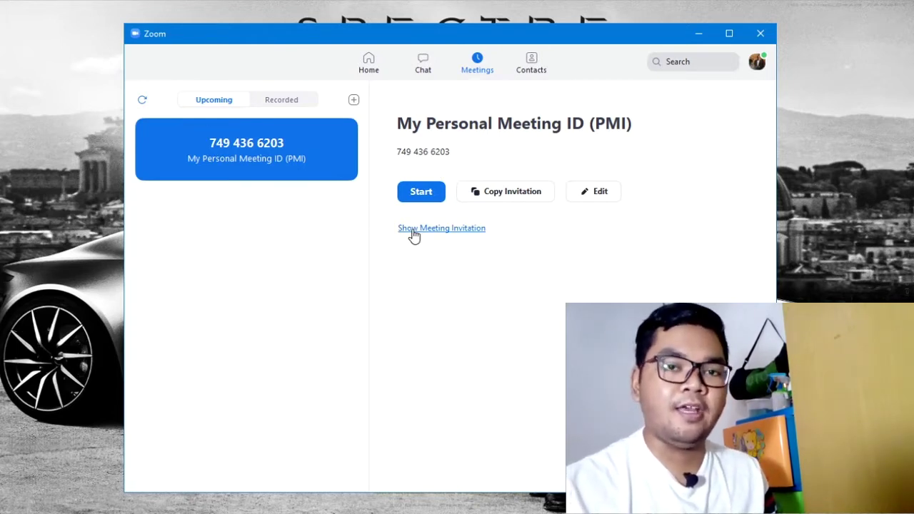
{"action": "left_click", "coordinate": [453, 229]}
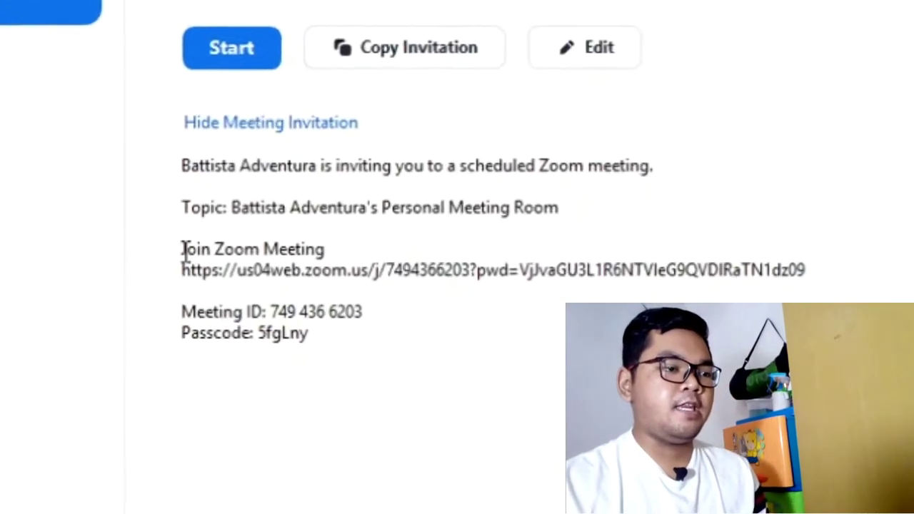
{"action": "left_click_drag", "start_coordinate": [235, 249], "coordinate": [793, 318]}
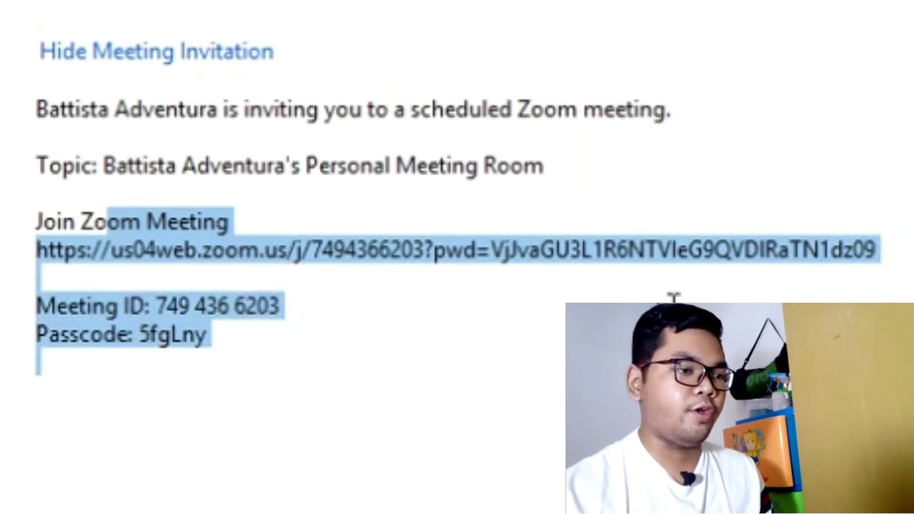
- Highlight the join details, meeting ID and passcode one after another in the personal meeting invitation, and hide the invitation
{"action": "left_click", "coordinate": [55, 222]}
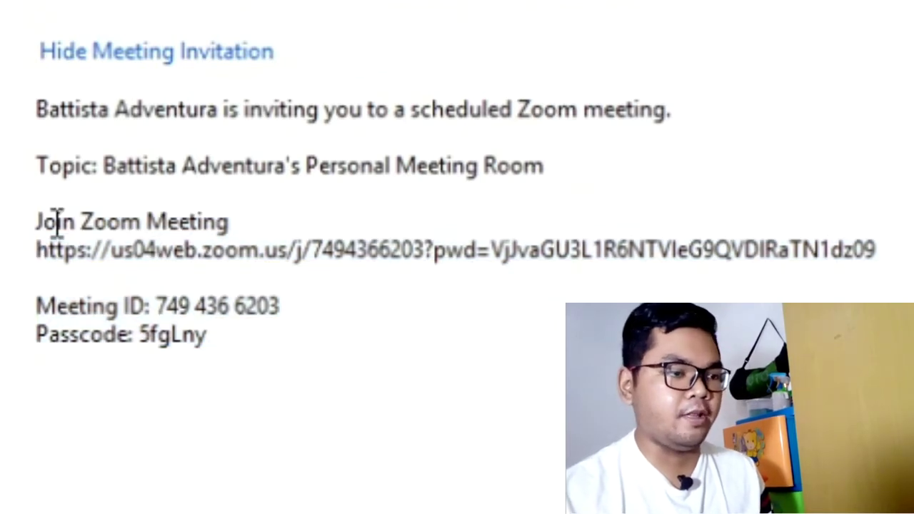
{"action": "left_click_drag", "start_coordinate": [35, 224], "coordinate": [614, 364]}
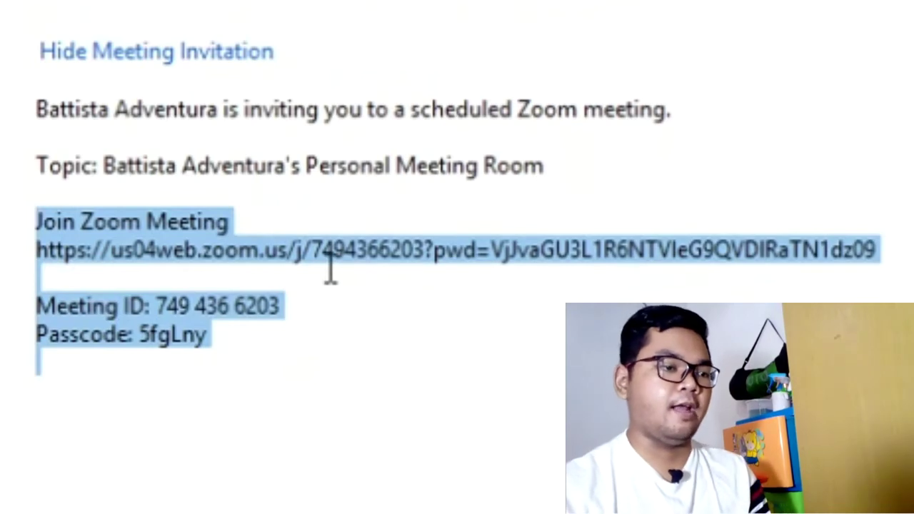
{"action": "left_click", "coordinate": [286, 372]}
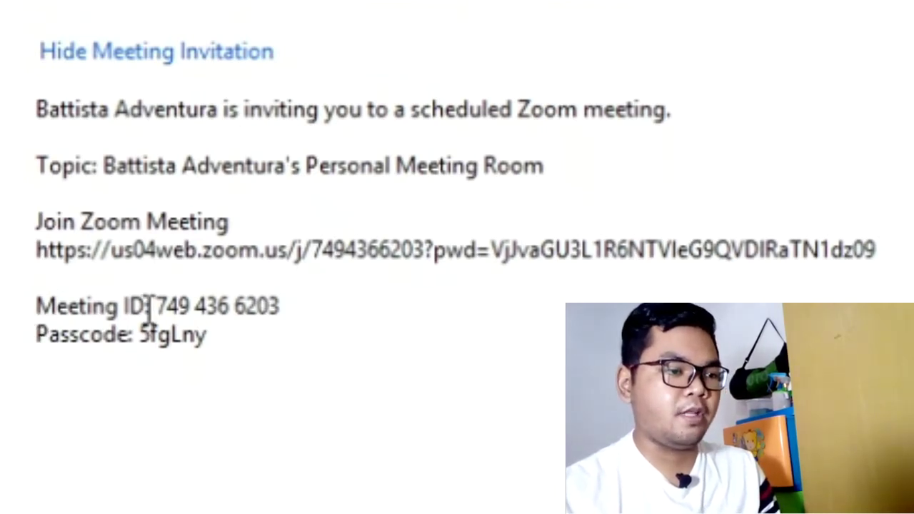
{"action": "left_click_drag", "start_coordinate": [43, 307], "coordinate": [322, 314]}
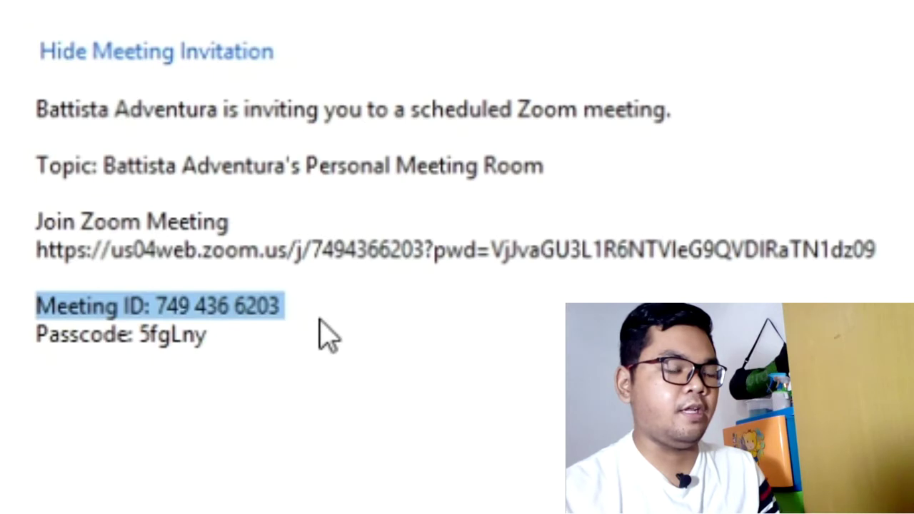
{"action": "left_click", "coordinate": [137, 325]}
{"action": "left_click_drag", "start_coordinate": [169, 306], "coordinate": [288, 296]}
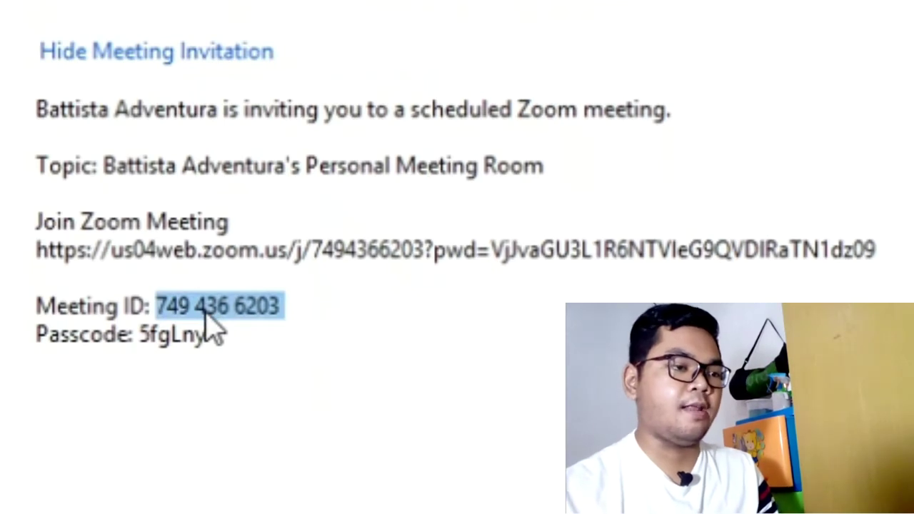
{"action": "left_click", "coordinate": [182, 285]}
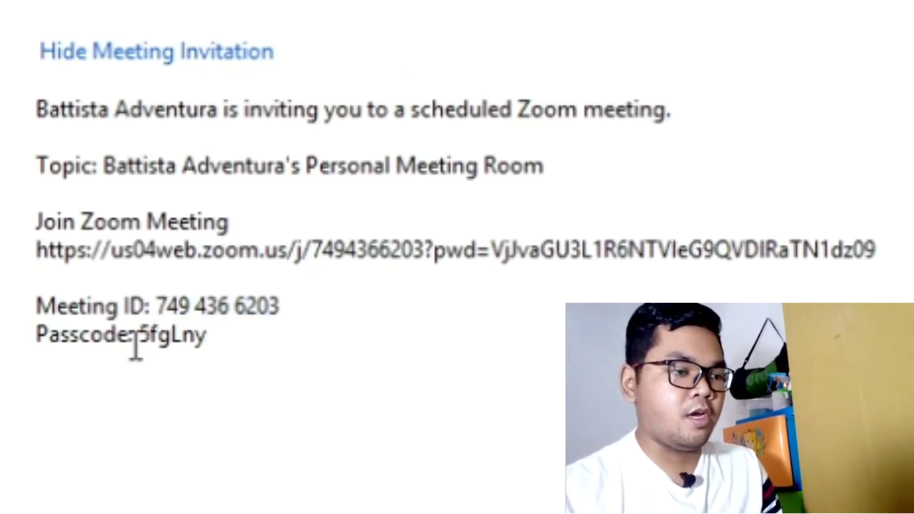
{"action": "left_click_drag", "start_coordinate": [136, 342], "coordinate": [236, 340]}
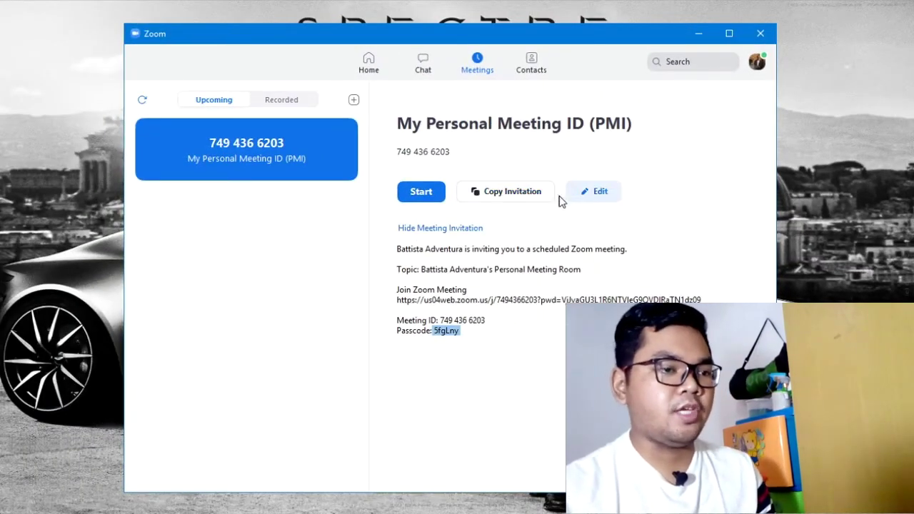
{"action": "left_click", "coordinate": [448, 227]}
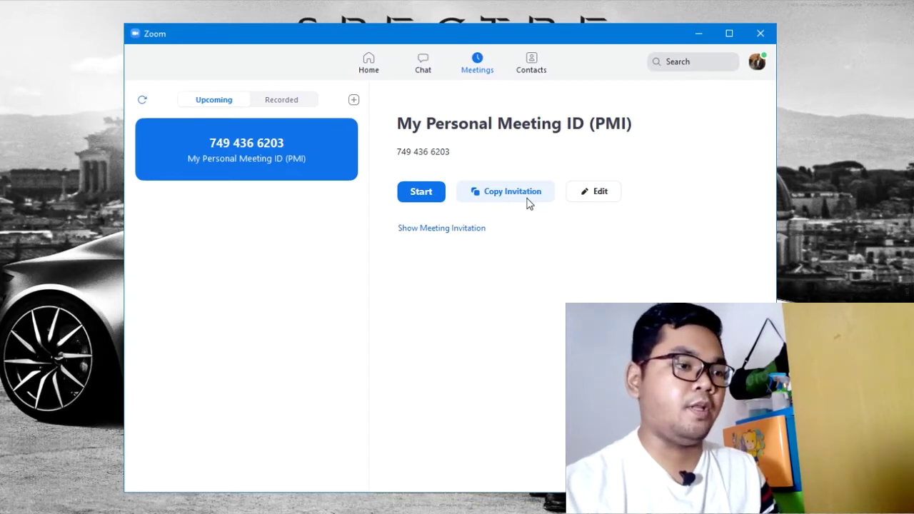
- Start the personal meeting and check its window against the client's meetings page, returning to the meeting window
{"action": "left_click", "coordinate": [423, 193]}
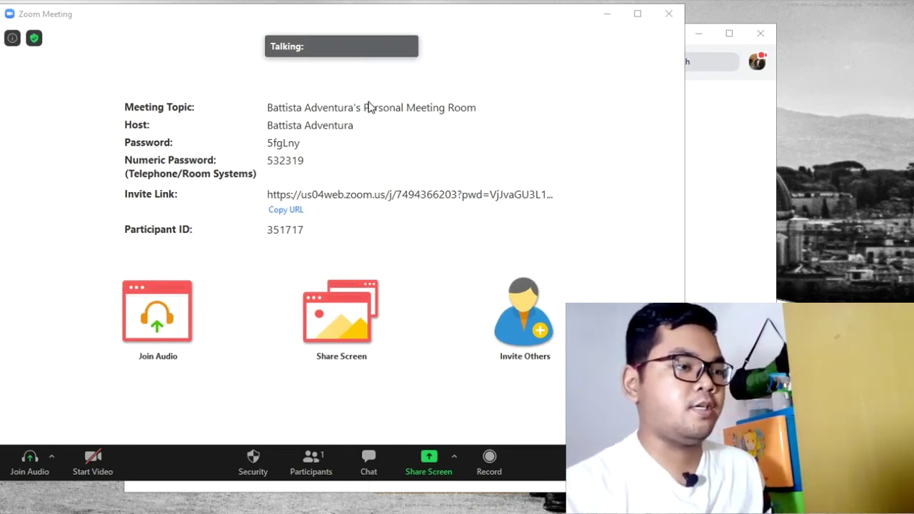
{"action": "left_click", "coordinate": [726, 129]}
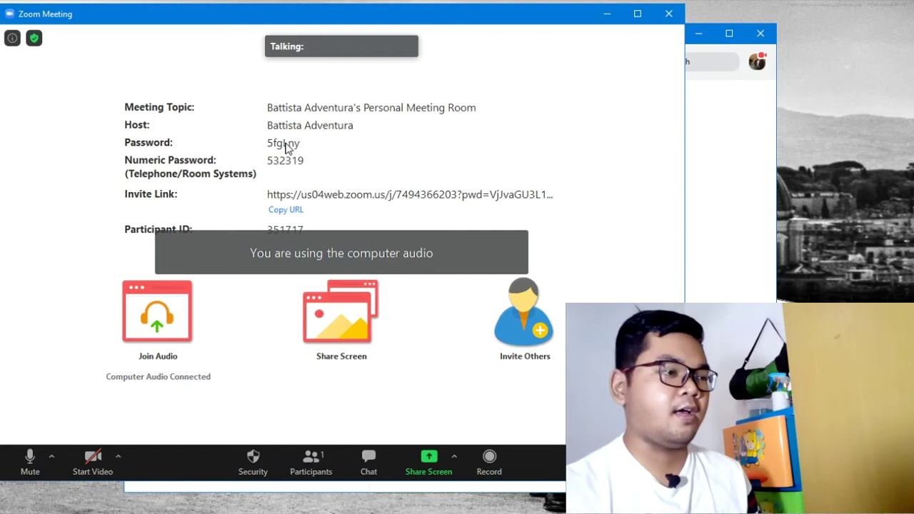
{"action": "left_click", "coordinate": [722, 179]}
{"action": "left_click", "coordinate": [426, 187]}
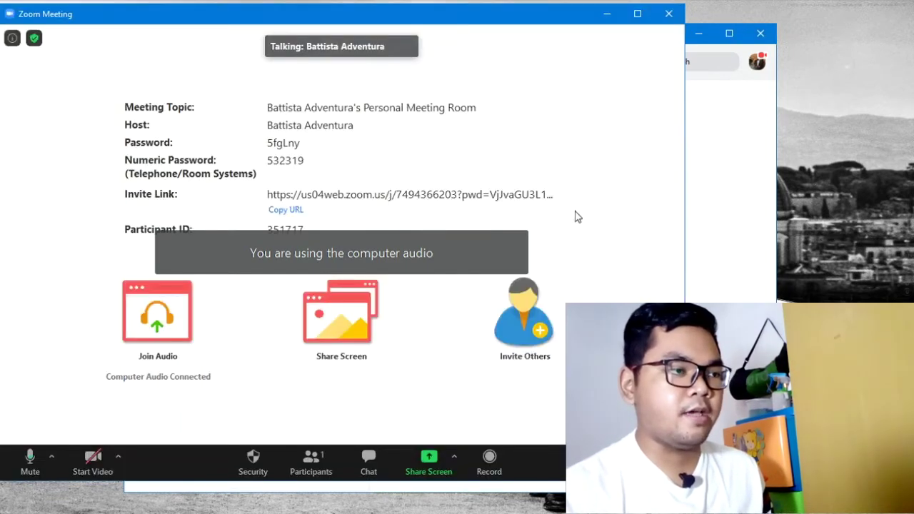
{"action": "left_click", "coordinate": [740, 185]}
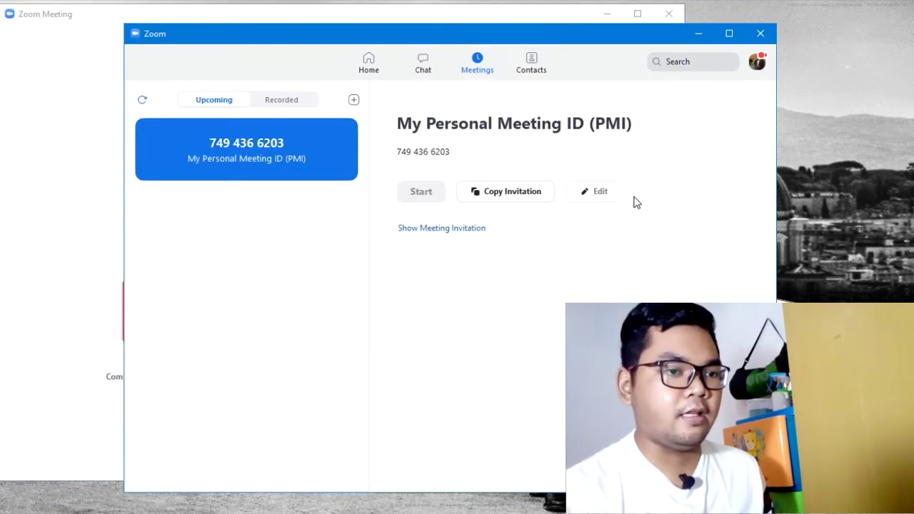
{"action": "left_click", "coordinate": [81, 25]}
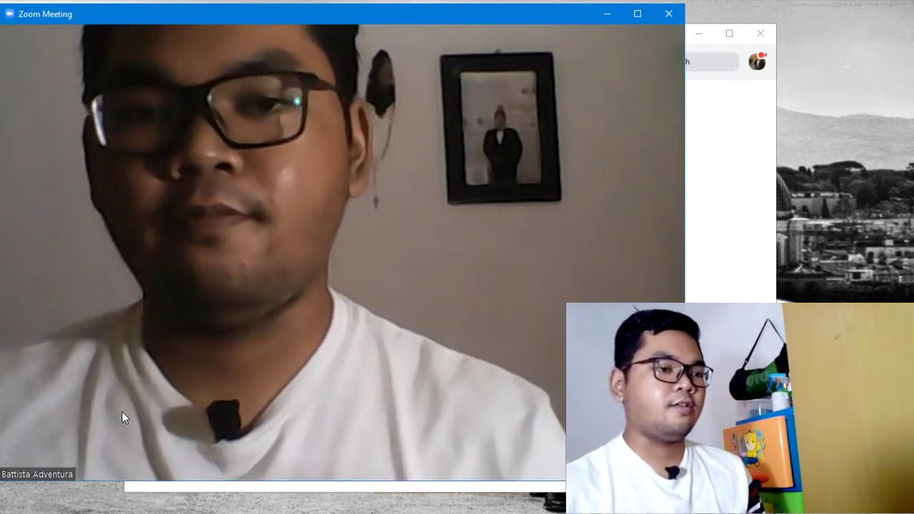
- Unmute the microphone in the running meeting
{"action": "mouse_move", "coordinate": [140, 402]}
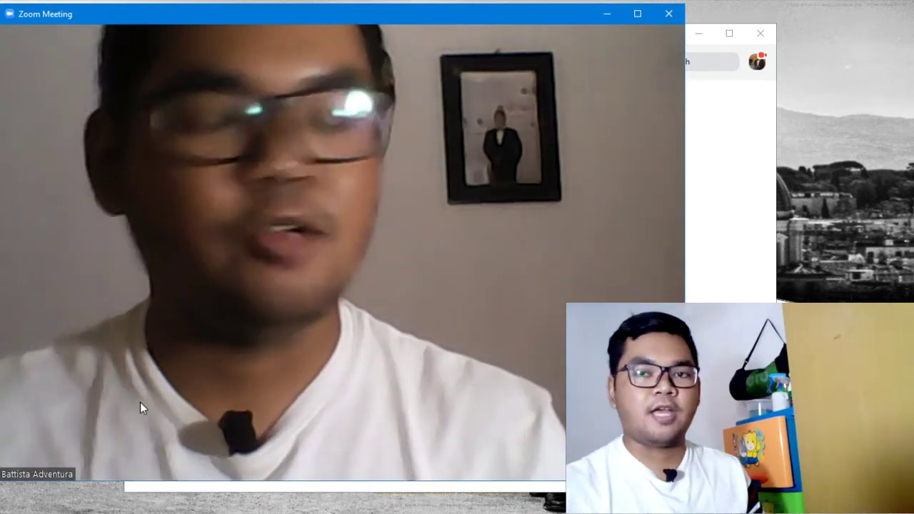
{"action": "mouse_move", "coordinate": [190, 379]}
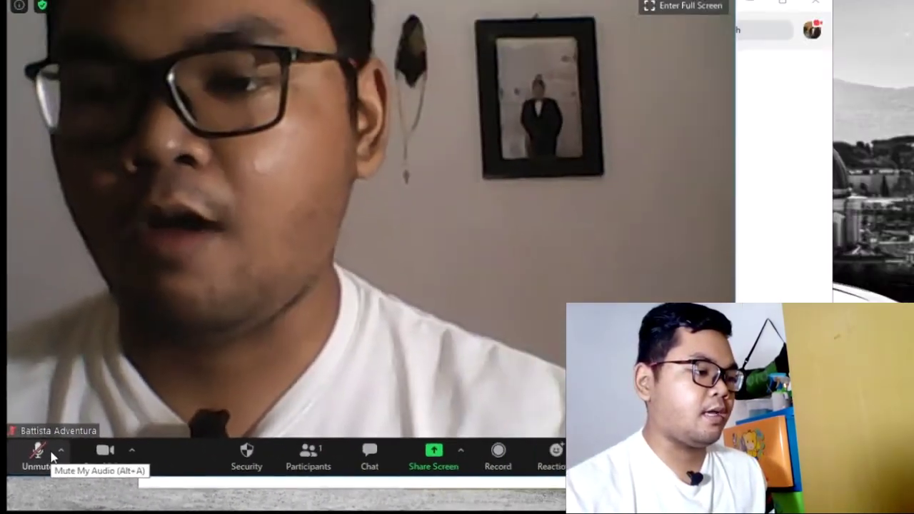
{"action": "left_click", "coordinate": [357, 252]}
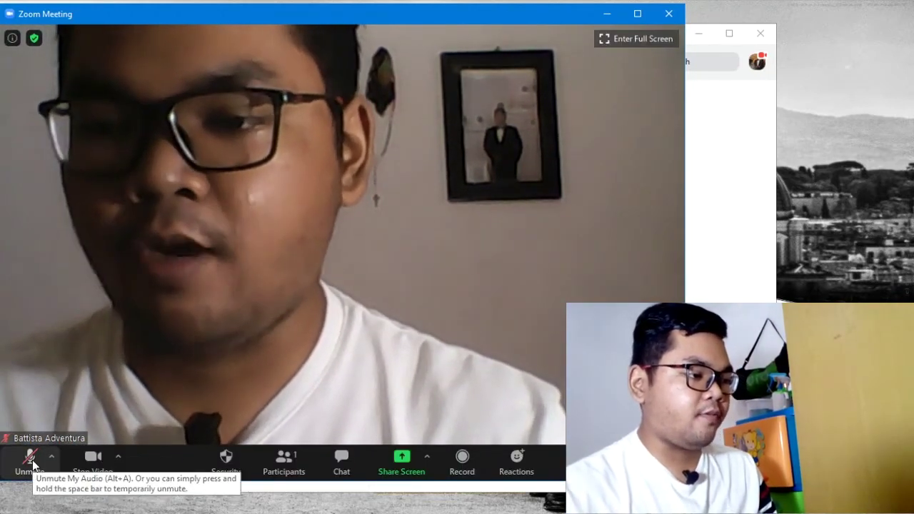
{"action": "left_click", "coordinate": [29, 459]}
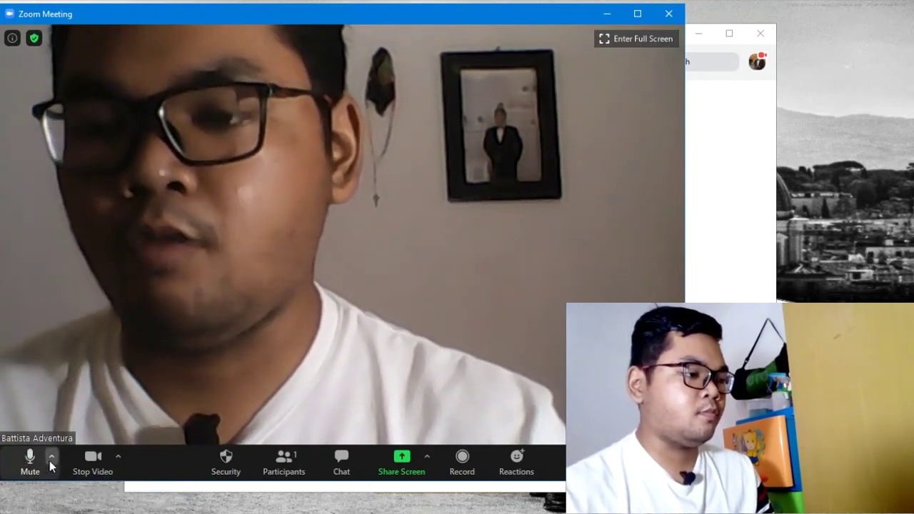
- In the audio settings, select Conexant SmartAudio HD as both speaker and microphone, and close the settings
{"action": "left_click", "coordinate": [50, 460]}
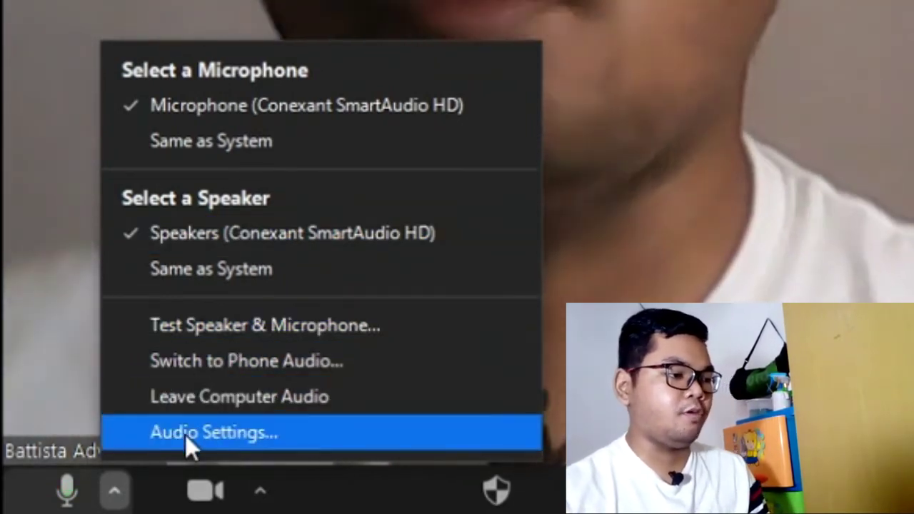
{"action": "left_click", "coordinate": [185, 433]}
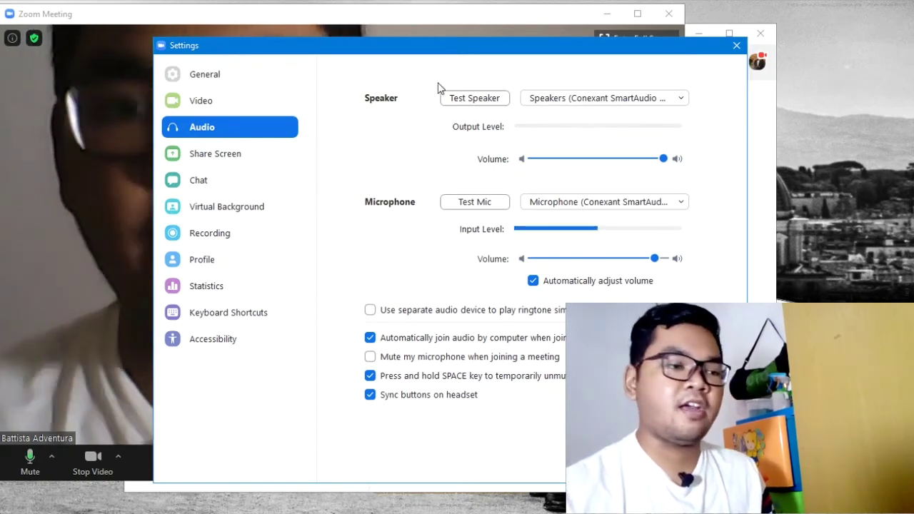
{"action": "left_click", "coordinate": [590, 99]}
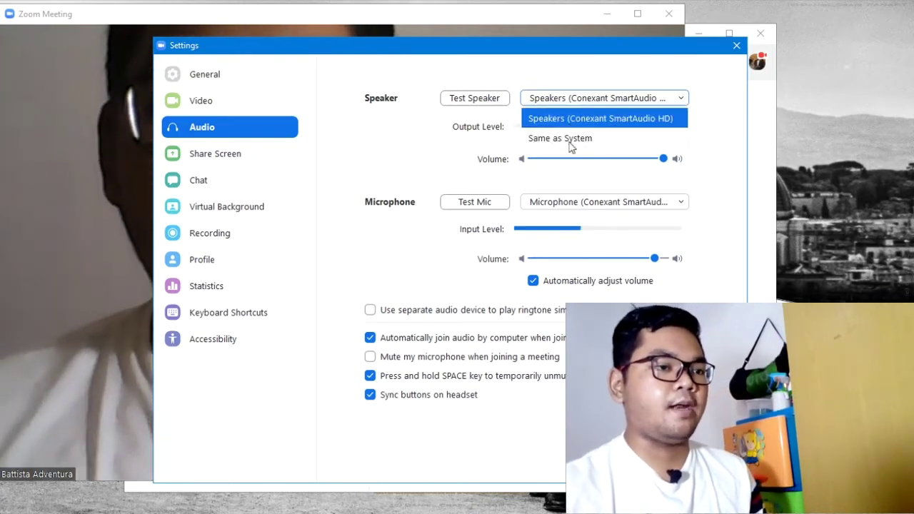
{"action": "left_click", "coordinate": [588, 114]}
{"action": "left_click", "coordinate": [565, 201]}
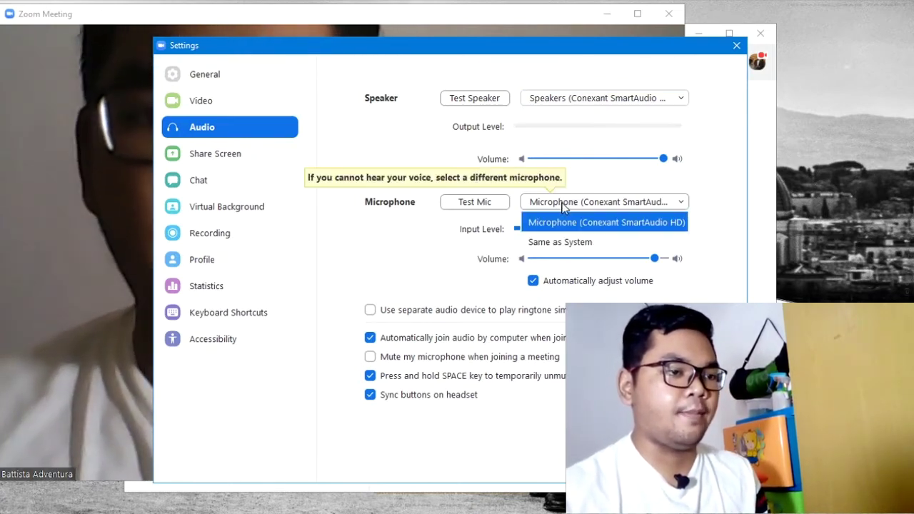
{"action": "left_click", "coordinate": [583, 219]}
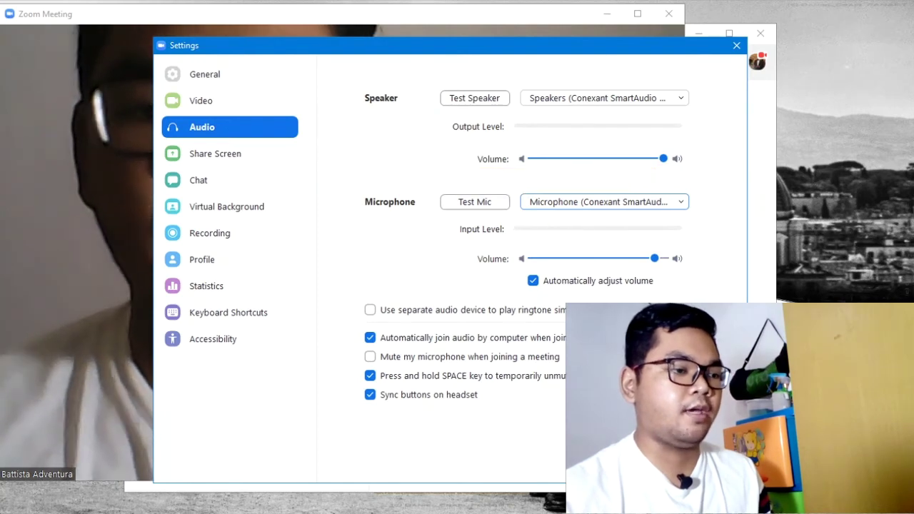
{"action": "left_click", "coordinate": [739, 47]}
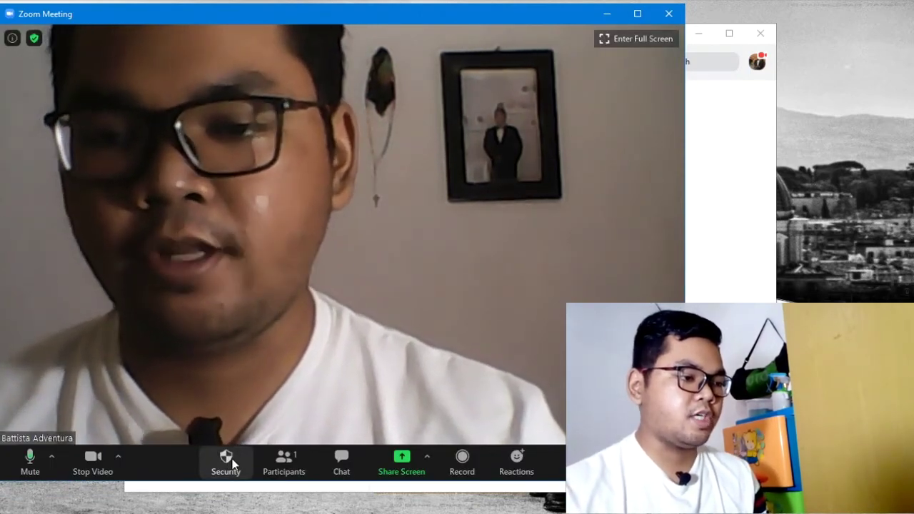
- Review the meeting's security options and show the participants list
{"action": "left_click", "coordinate": [233, 465]}
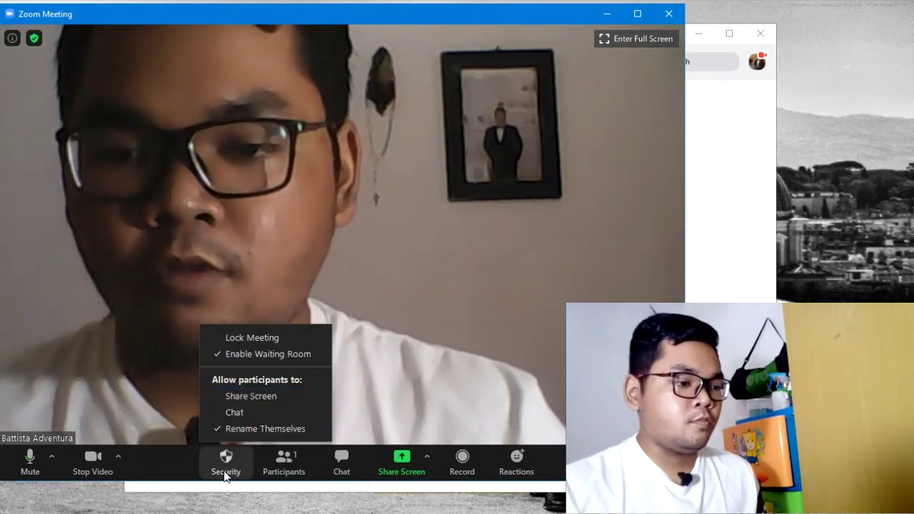
{"action": "left_click", "coordinate": [279, 468]}
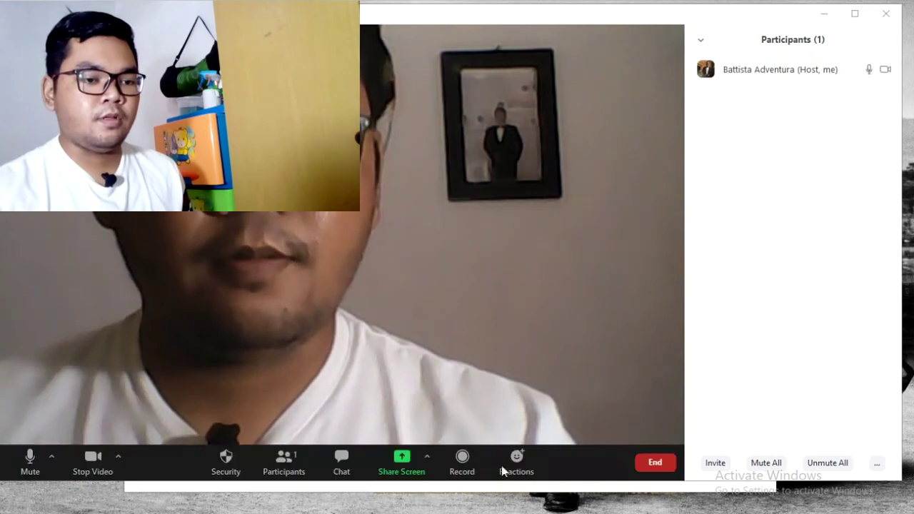
- Open the meeting chat and review its recipient choices and the sources for sending a file, without sending anything
{"action": "left_click", "coordinate": [357, 480]}
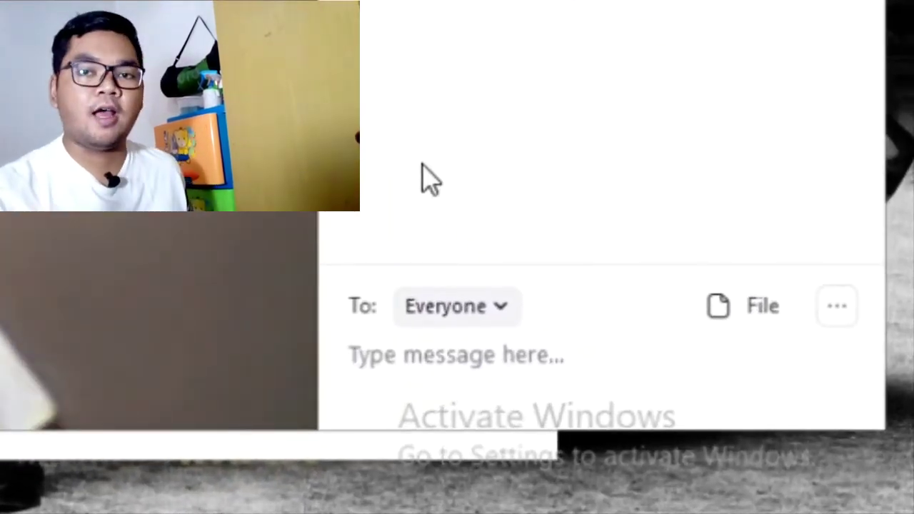
{"action": "left_click", "coordinate": [498, 308]}
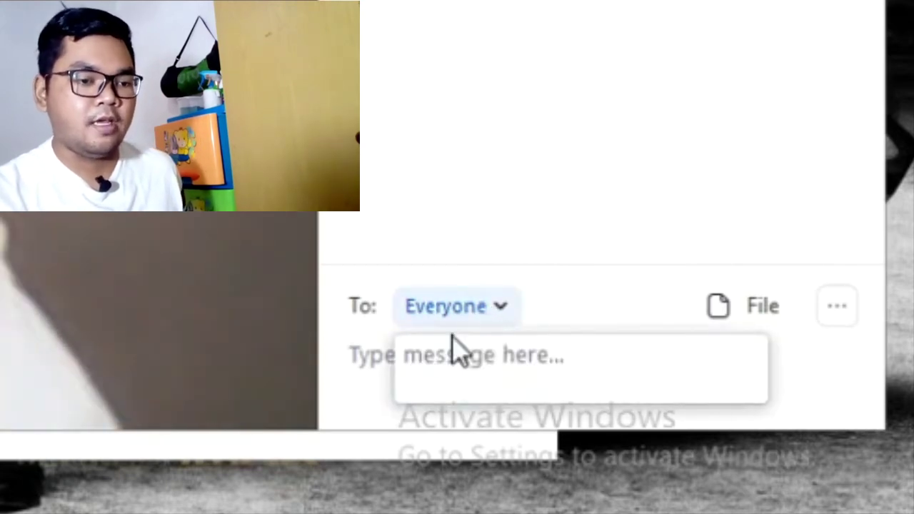
{"action": "left_click", "coordinate": [496, 212]}
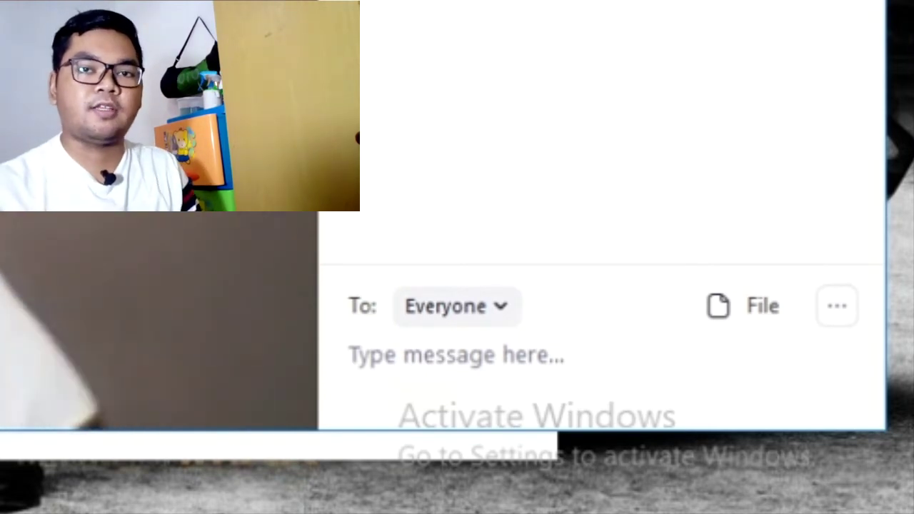
{"action": "left_click", "coordinate": [498, 304]}
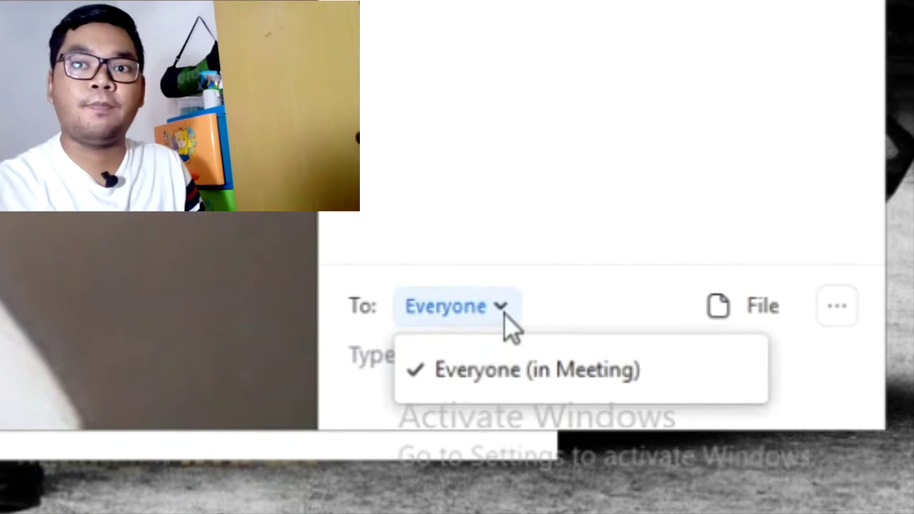
{"action": "left_click", "coordinate": [516, 80]}
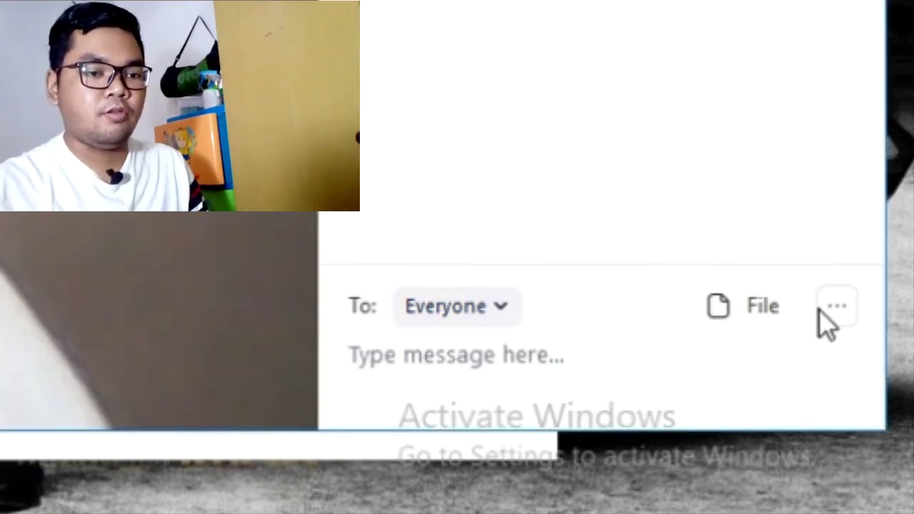
{"action": "left_click", "coordinate": [783, 312]}
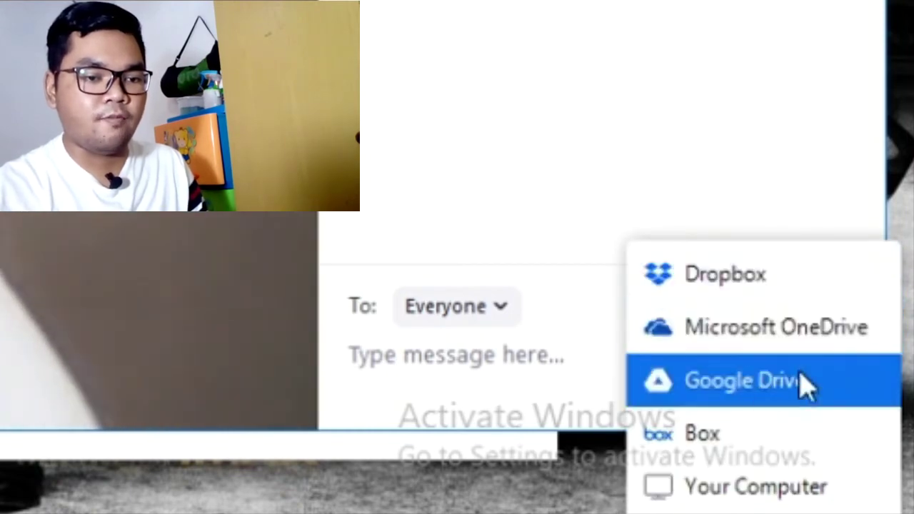
{"action": "left_click", "coordinate": [670, 143]}
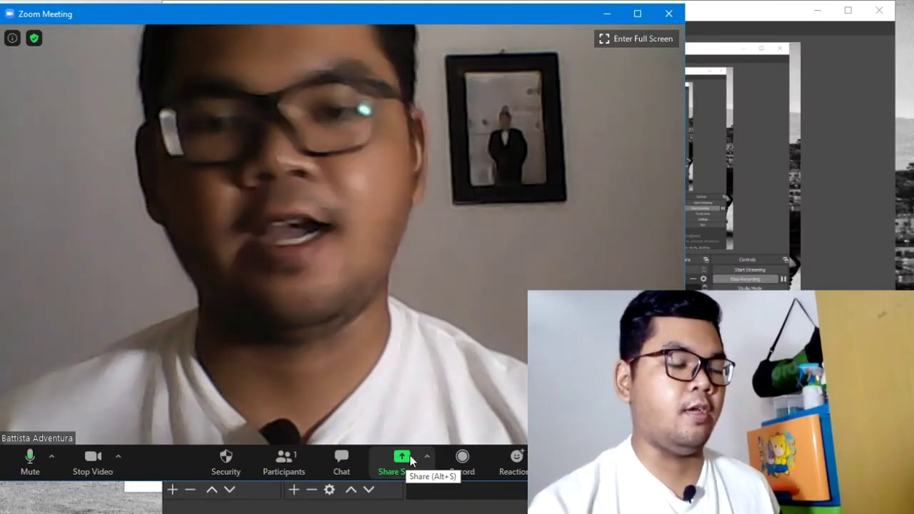
- Open the selection of windows and applications that can be shared in the meeting
{"action": "left_click", "coordinate": [403, 461]}
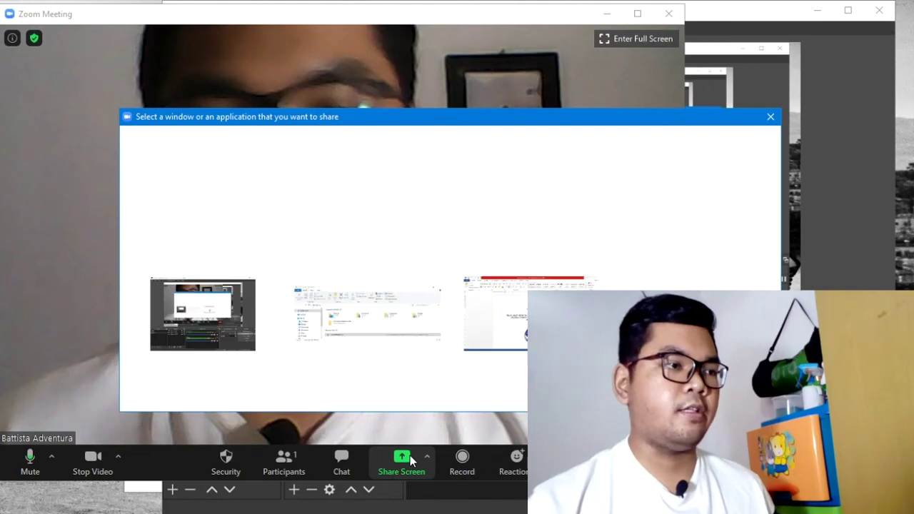
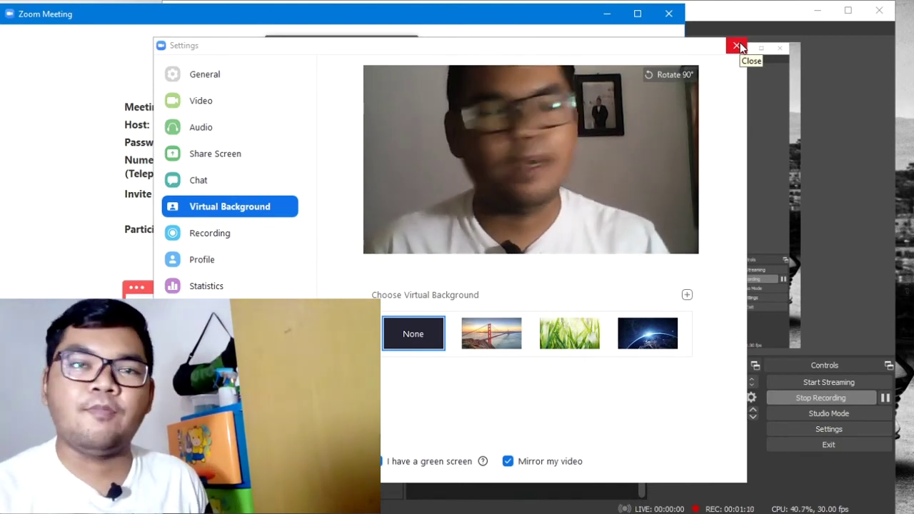
- Close the settings window showing the virtual background options
{"action": "left_click", "coordinate": [740, 48]}
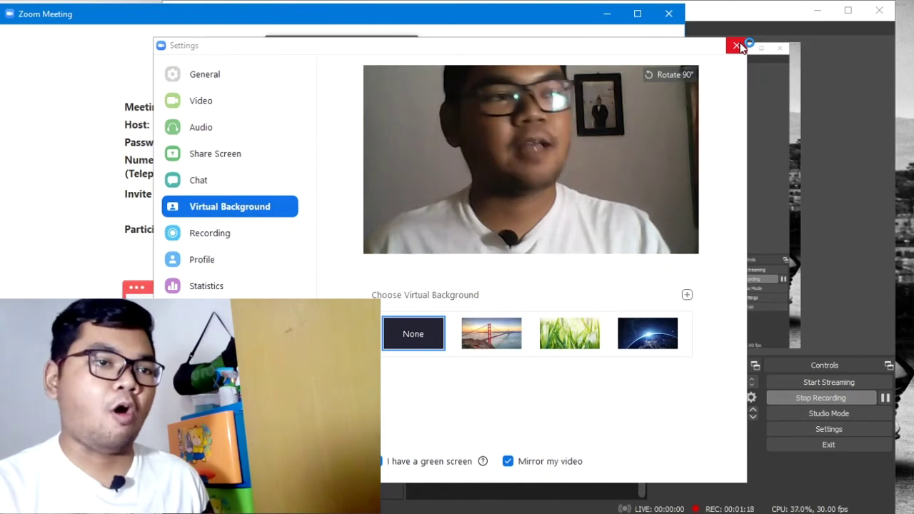
- Close the virtual background settings and end the running meeting for all participants
{"action": "left_click", "coordinate": [737, 46]}
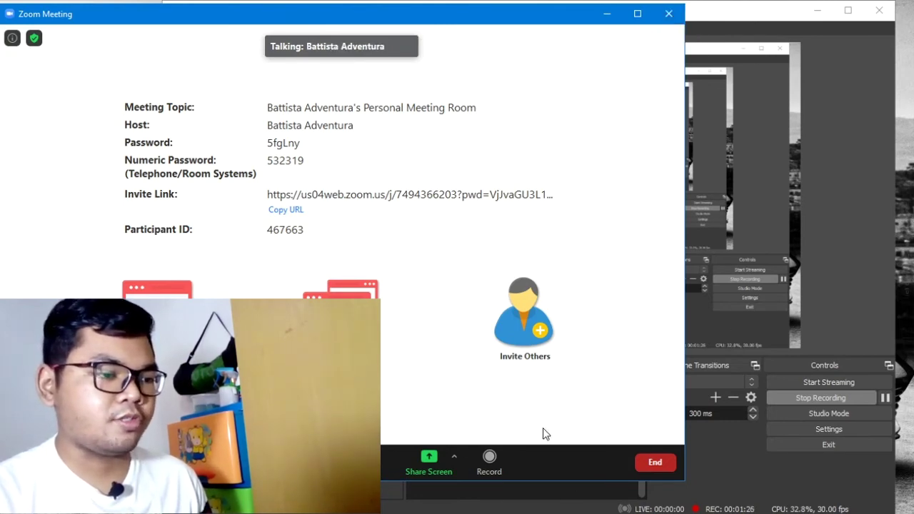
{"action": "left_click", "coordinate": [663, 464]}
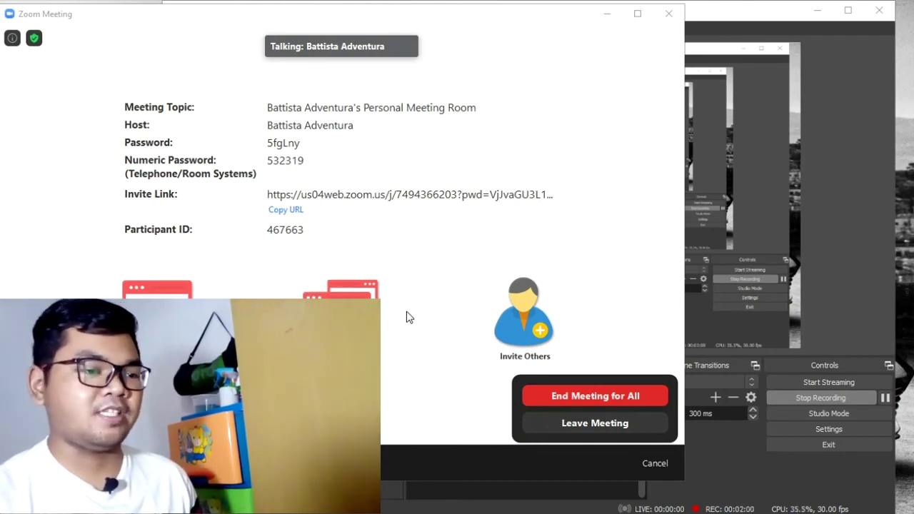
{"action": "left_click", "coordinate": [621, 405]}
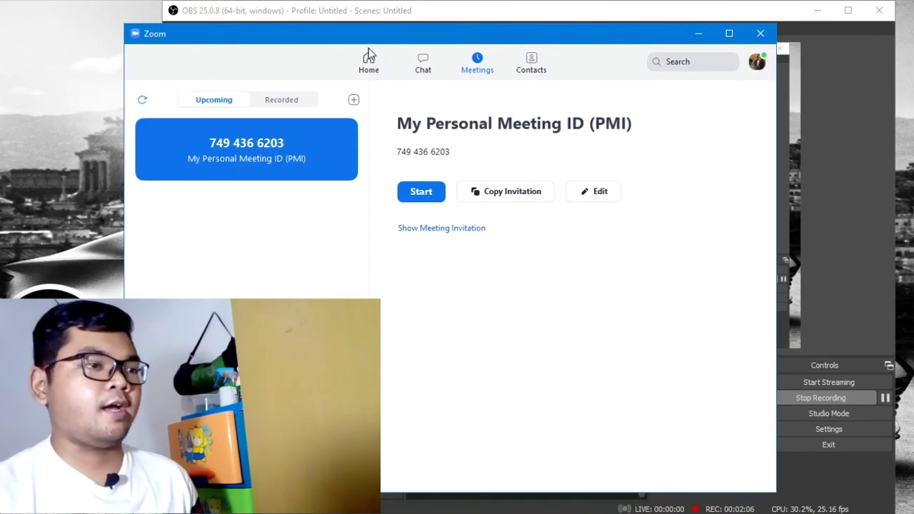
- Review the Join Meeting form's fields for meeting ID, display name, audio and video from the home page, and dismiss it without joining
{"action": "left_click", "coordinate": [368, 62]}
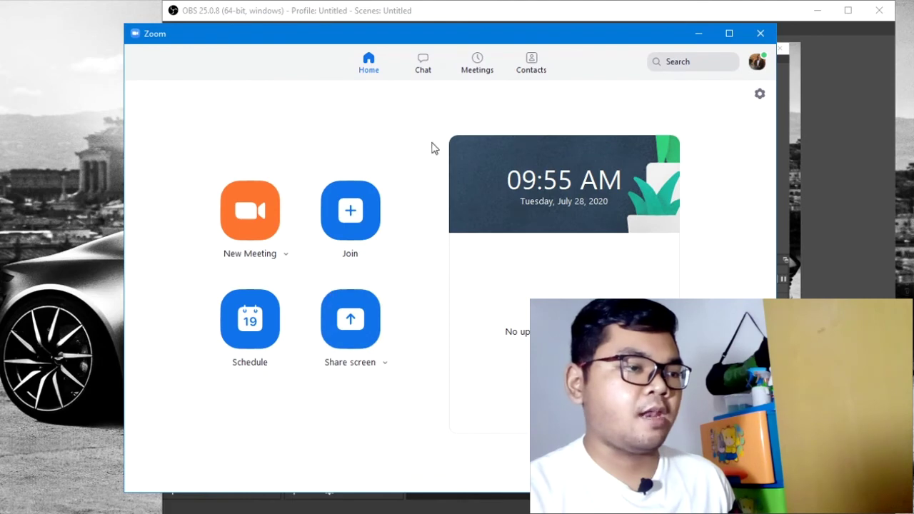
{"action": "left_click", "coordinate": [349, 227]}
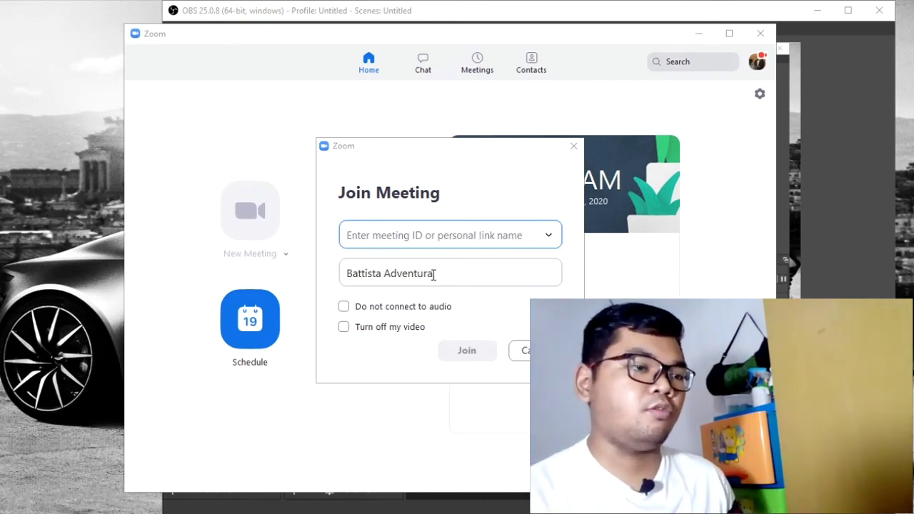
{"action": "key", "text": "Escape"}
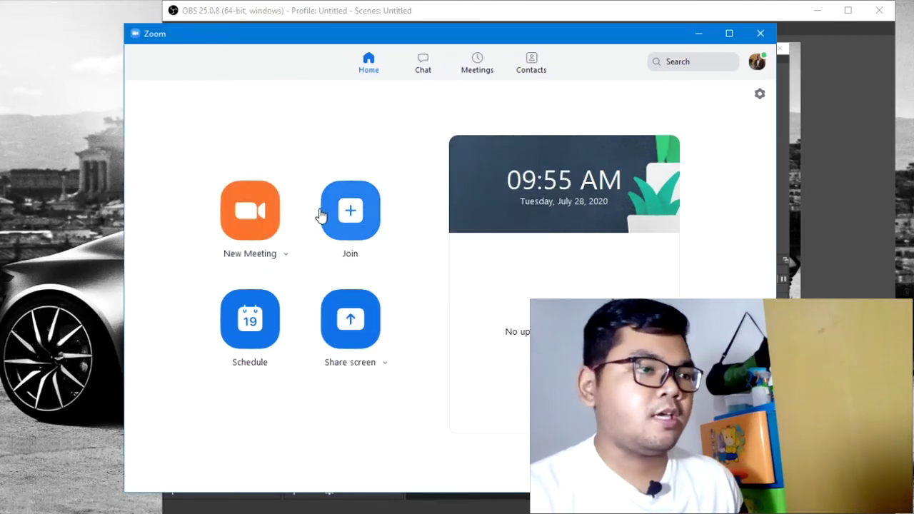